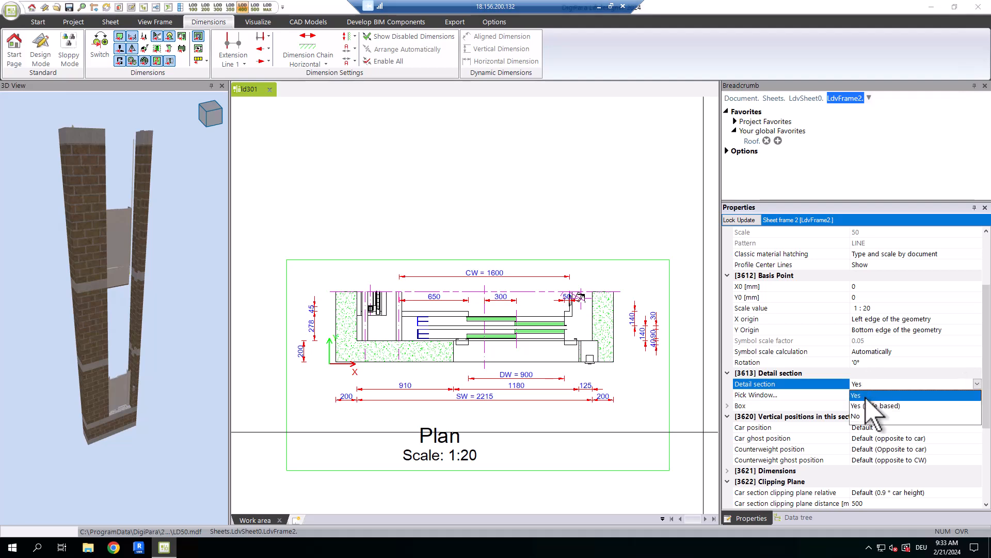
Set the detail section of sheet frame 2 to No.
click(865, 416)
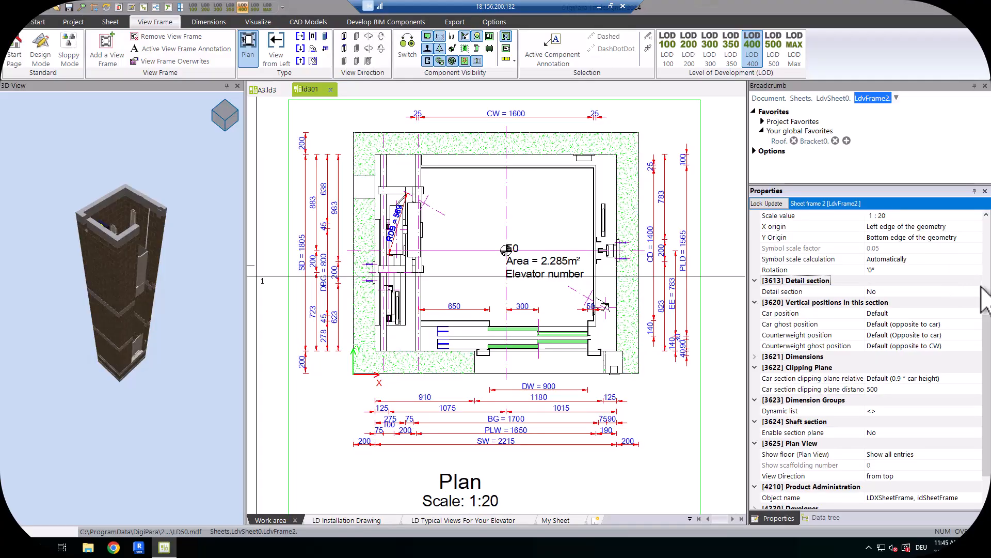
Set the plan view frame's detail section to Yes.
click(919, 291)
click(977, 292)
click(931, 309)
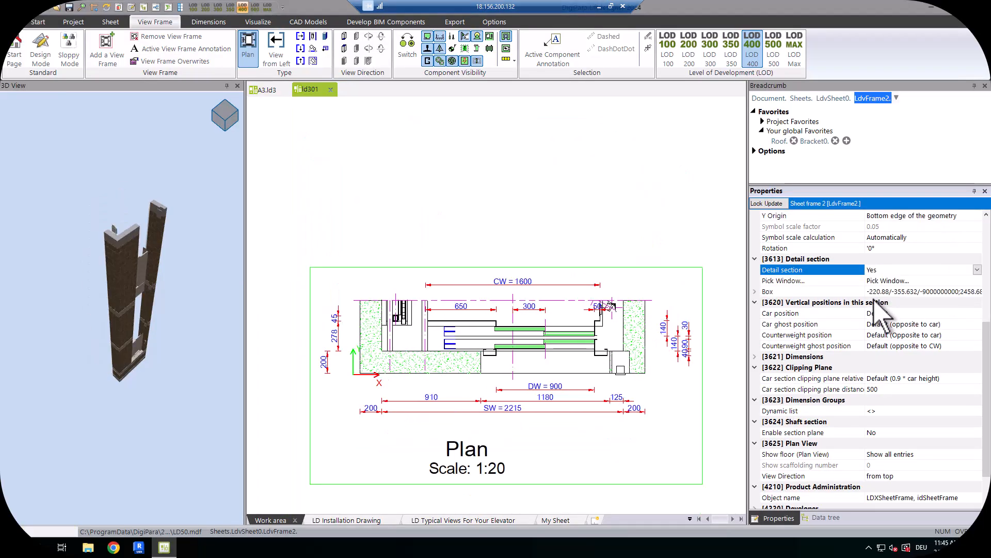
Enter a new value for the car width dimension CW in the plan view.
click(517, 280)
double_click(517, 280)
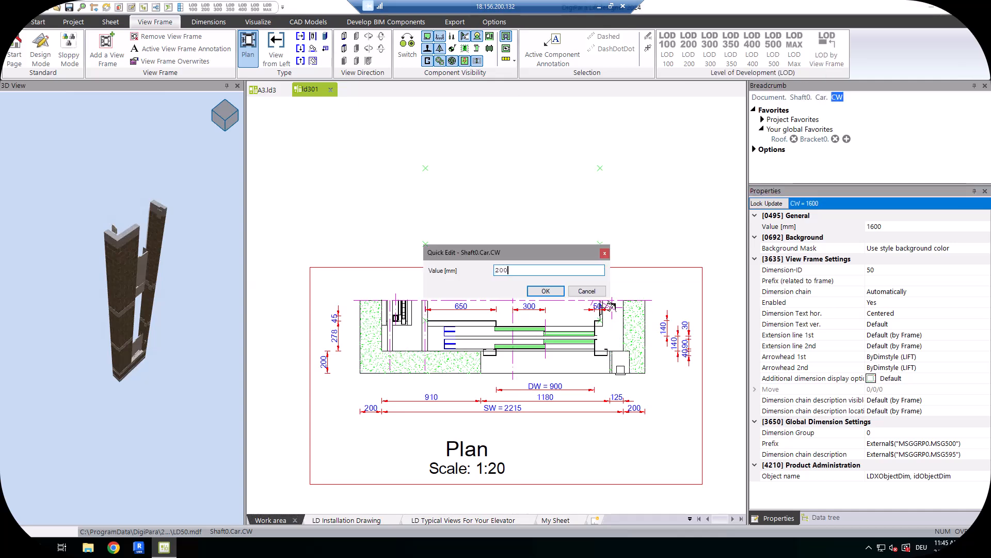
key(Return)
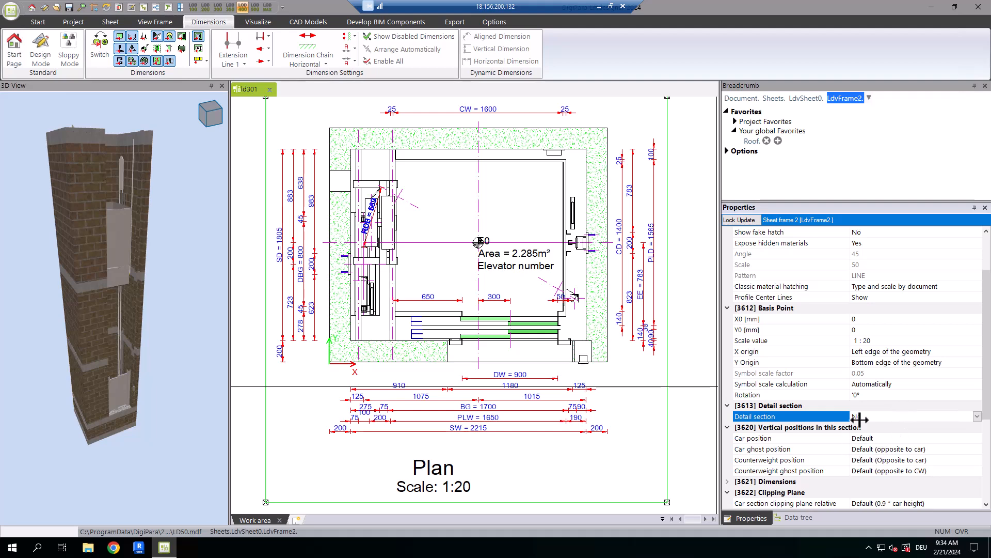
Enable the detail section of sheet frame 2 and make it Yes (Rule based).
click(977, 416)
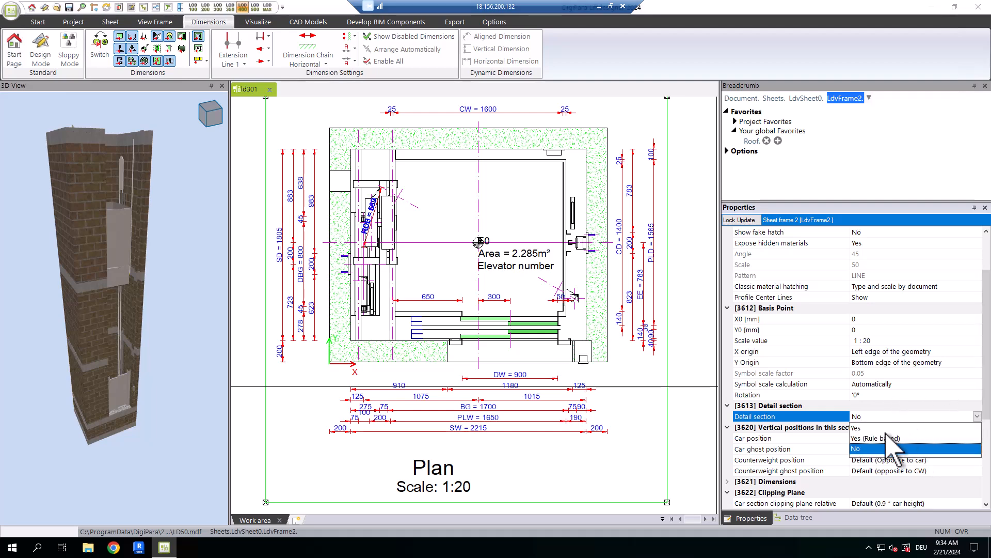
click(878, 432)
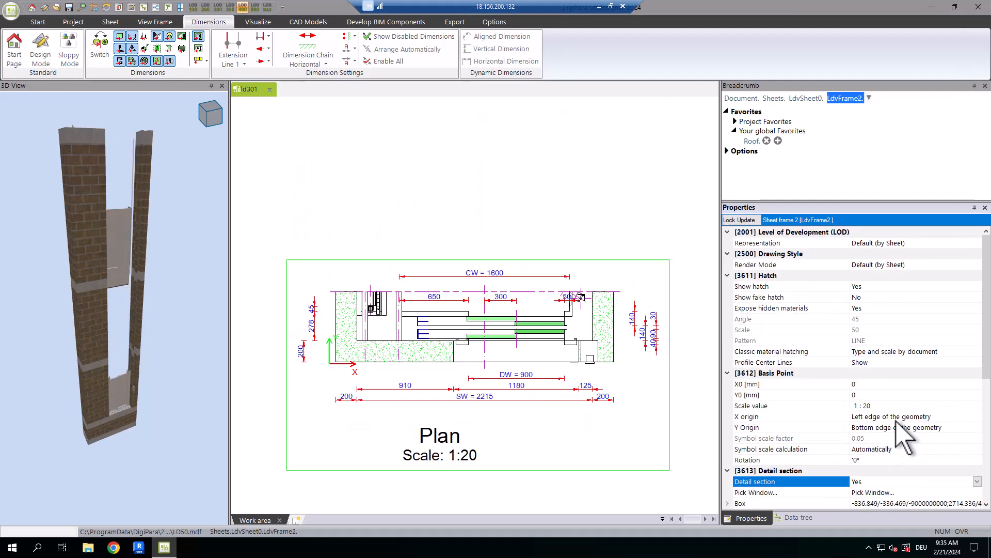
scroll(924, 454, down, 2)
scroll(924, 461, down, 1)
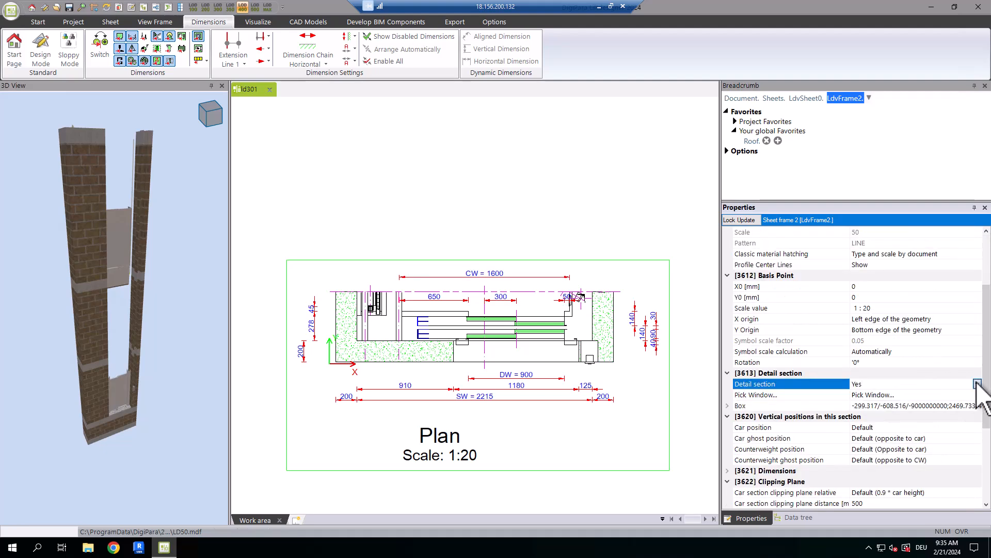
click(977, 384)
click(881, 406)
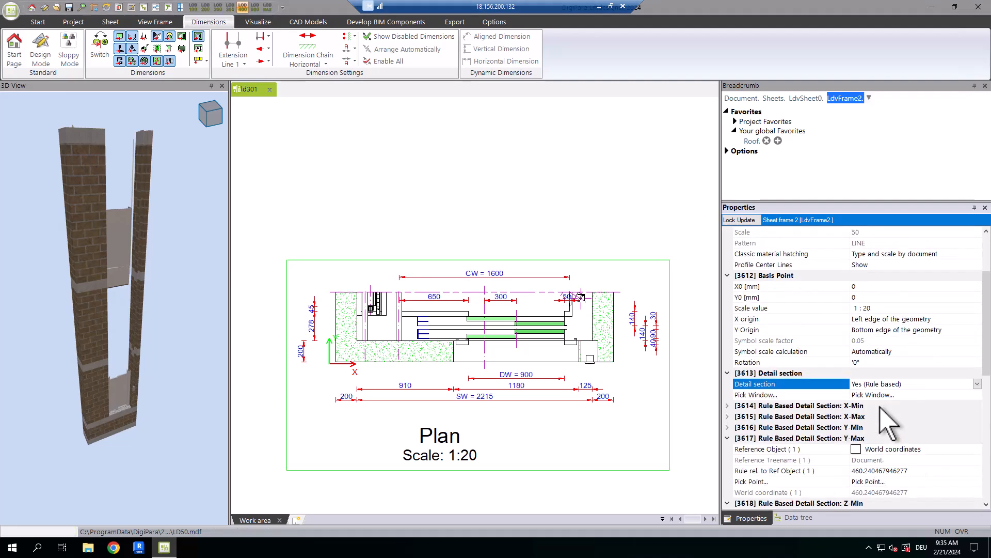
Collapse the Y-Max, Z-Min and Z-Max rule groups of the detail section and expand the X-Min and X-Max groups.
scroll(847, 423, down, 1)
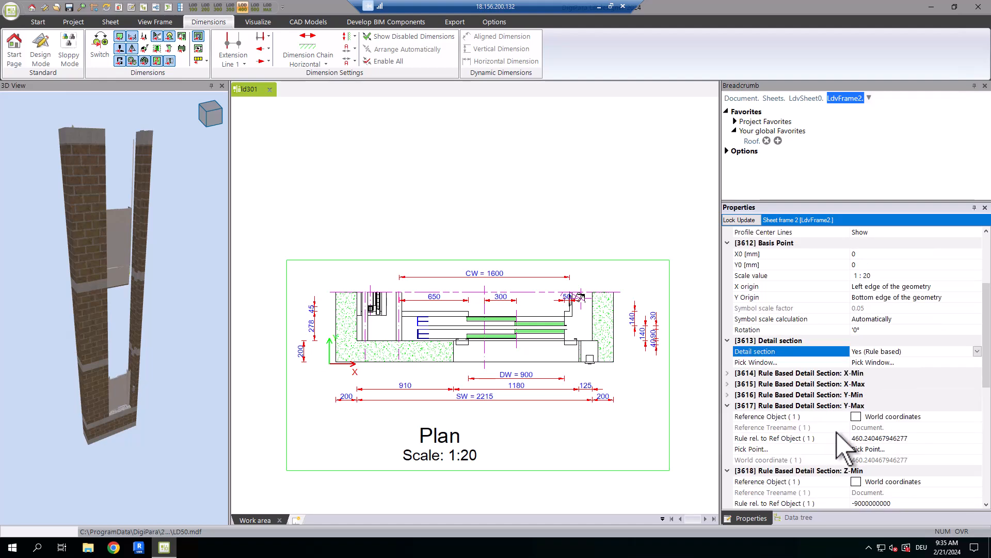
click(728, 406)
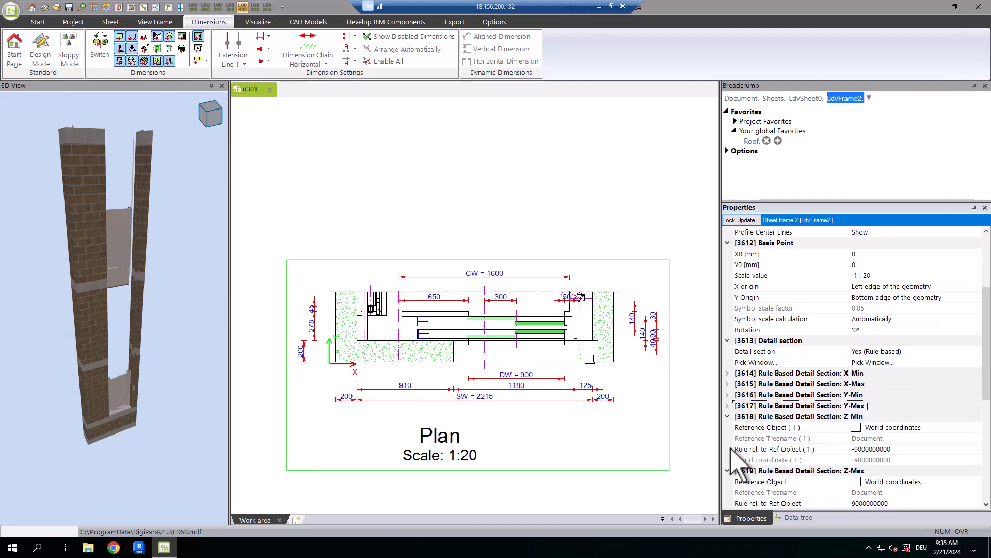
click(728, 417)
click(728, 427)
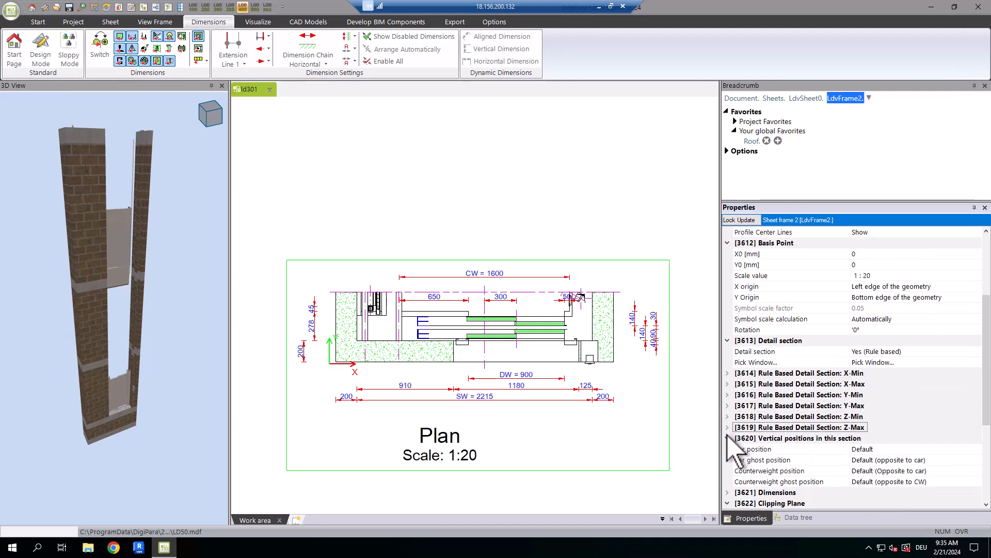
click(728, 372)
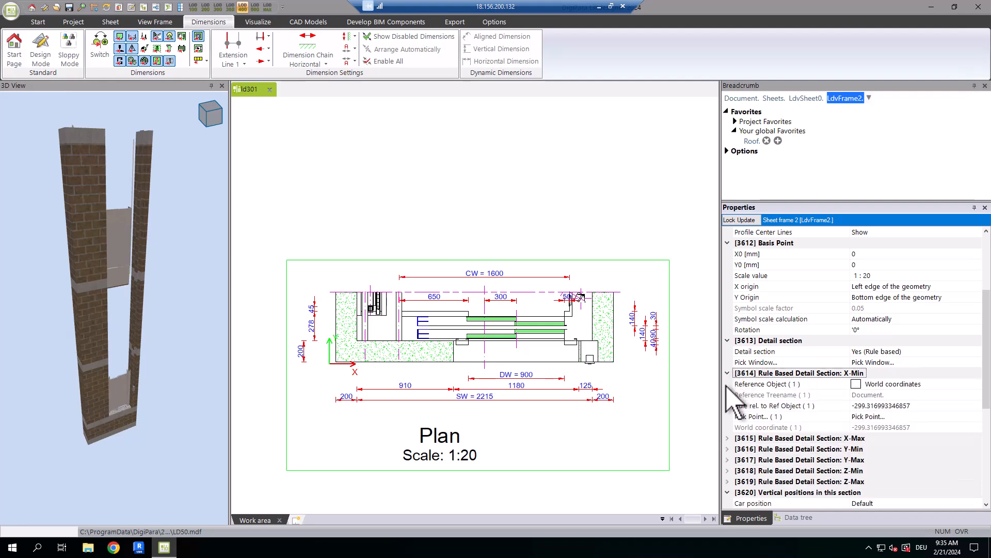
click(729, 438)
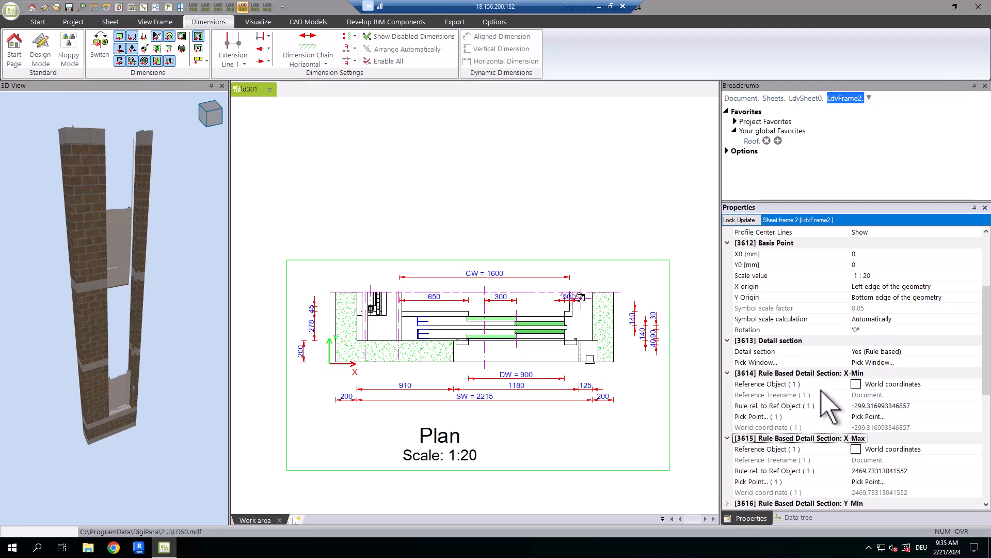
Replace the detail section's X-Min rule with the negative shaft wall reference -LD("Me.Shaft0.W_3").
click(885, 405)
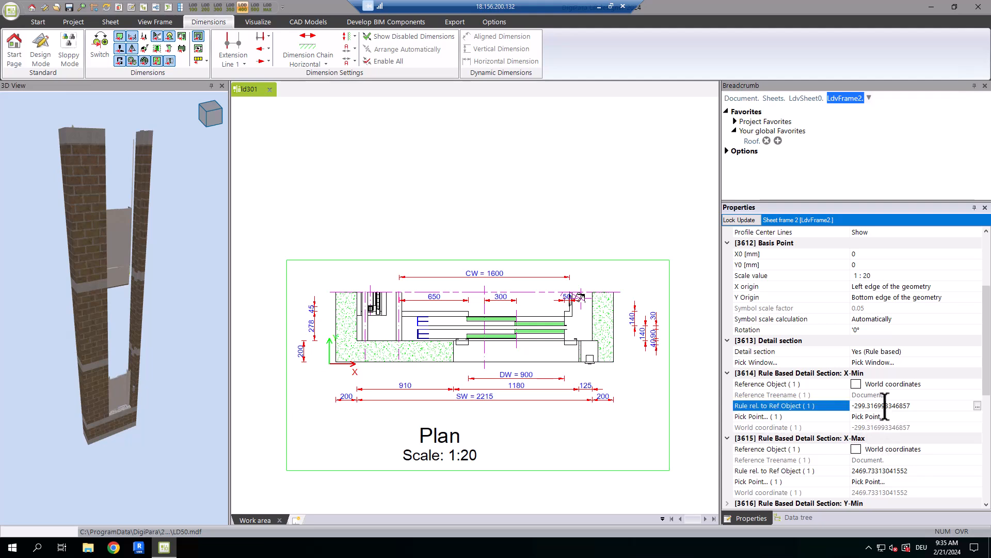
click(978, 406)
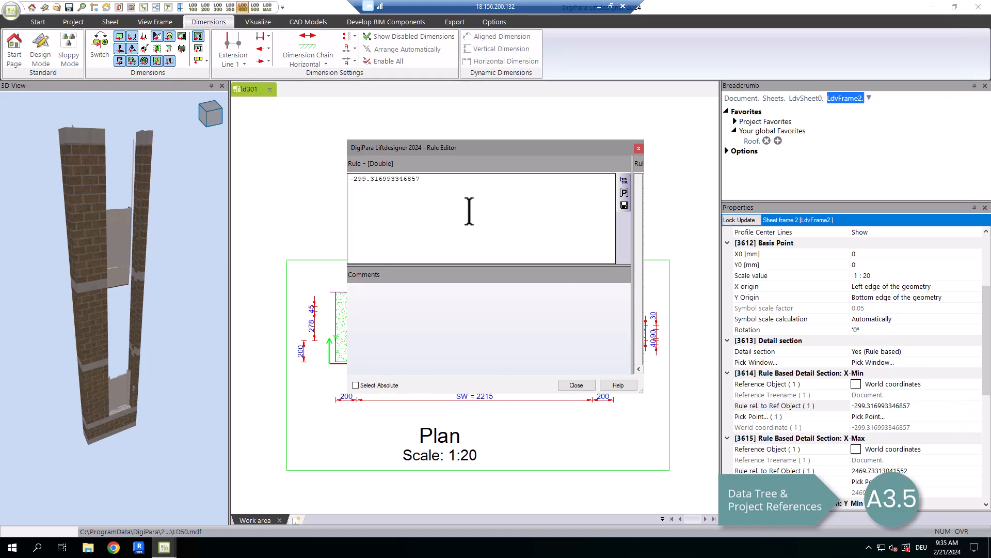
click(396, 178)
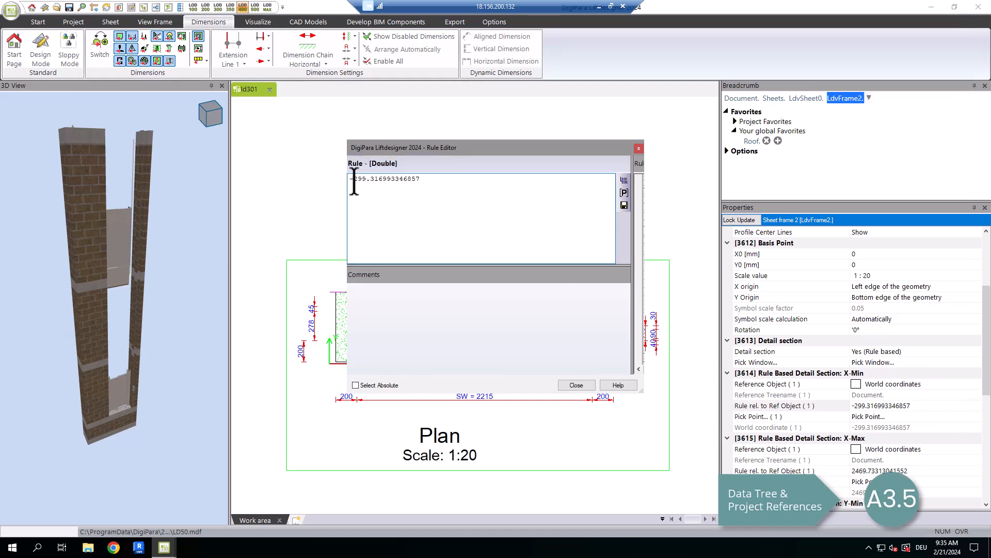
drag(353, 185, 508, 197)
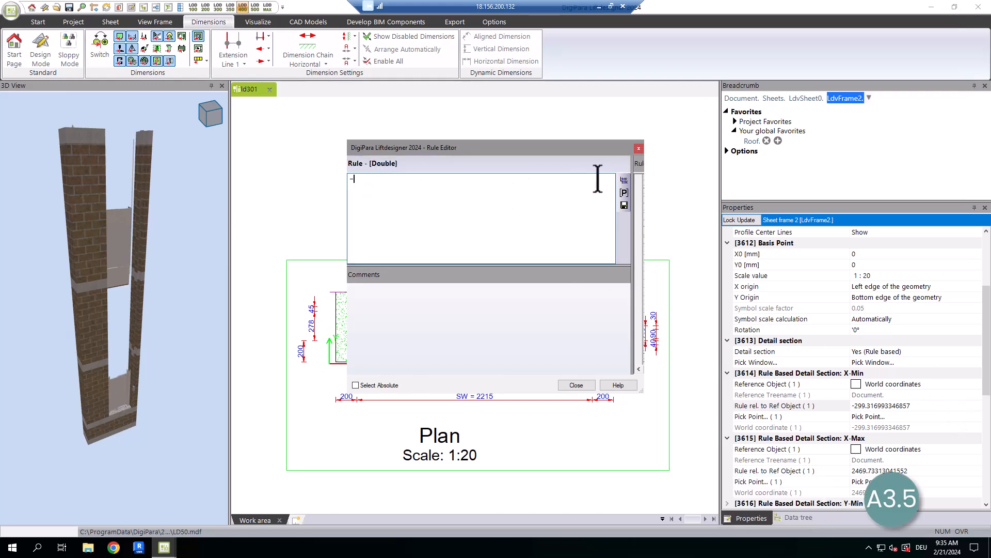
click(624, 193)
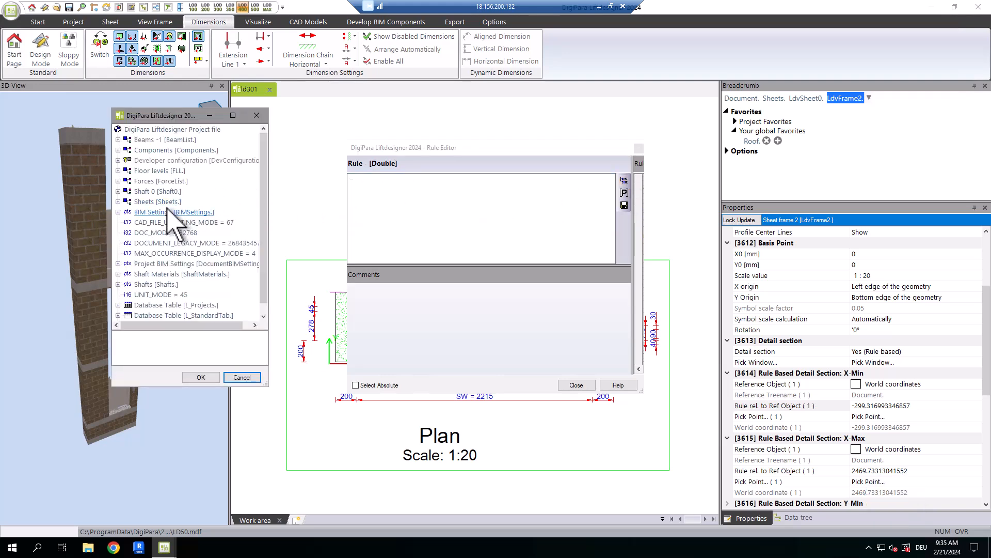
click(117, 191)
scroll(122, 199, down, 12)
scroll(157, 254, down, 3)
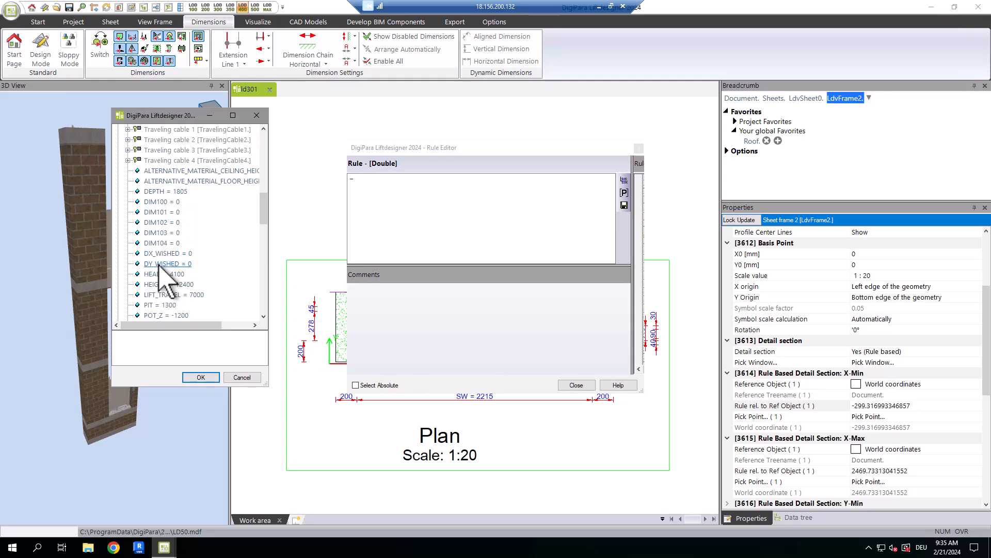
click(160, 295)
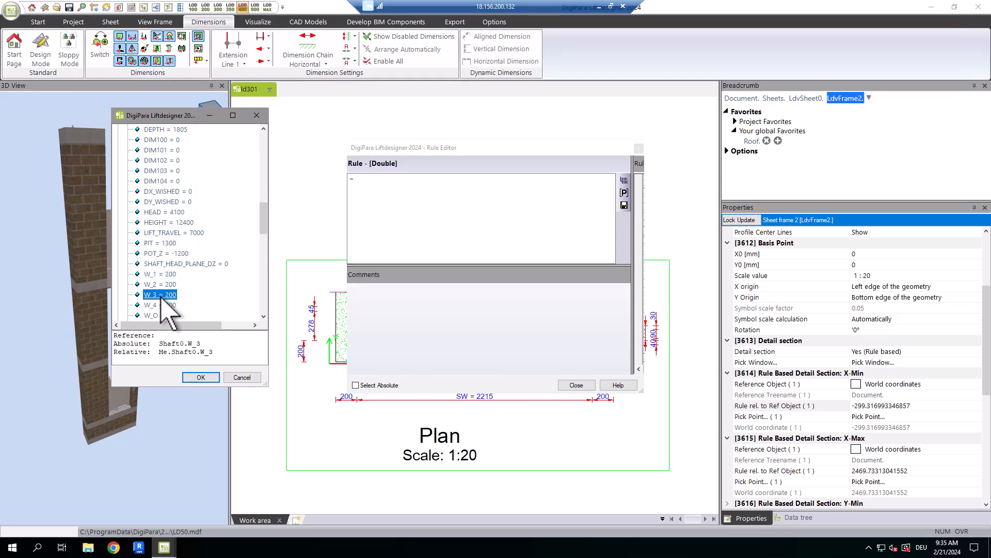
click(200, 378)
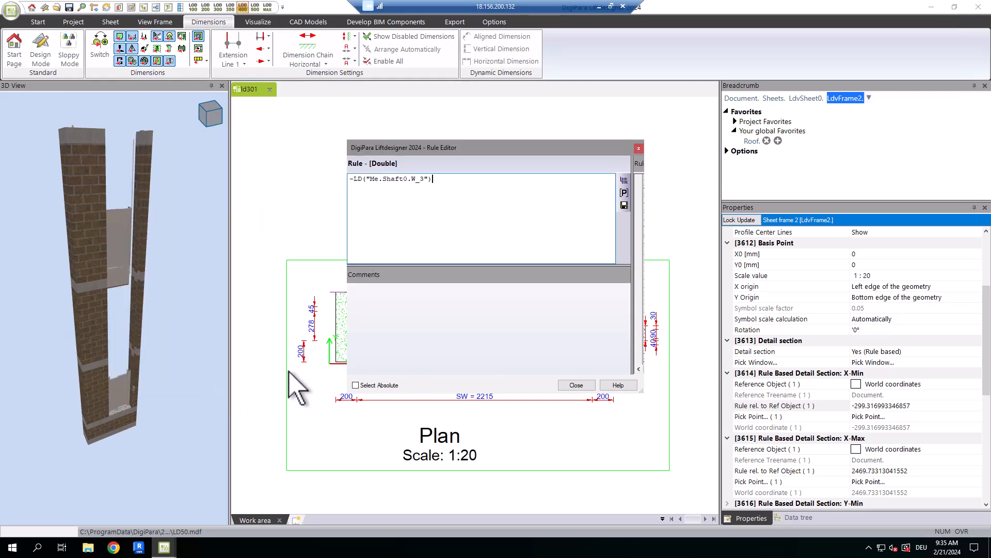
click(576, 385)
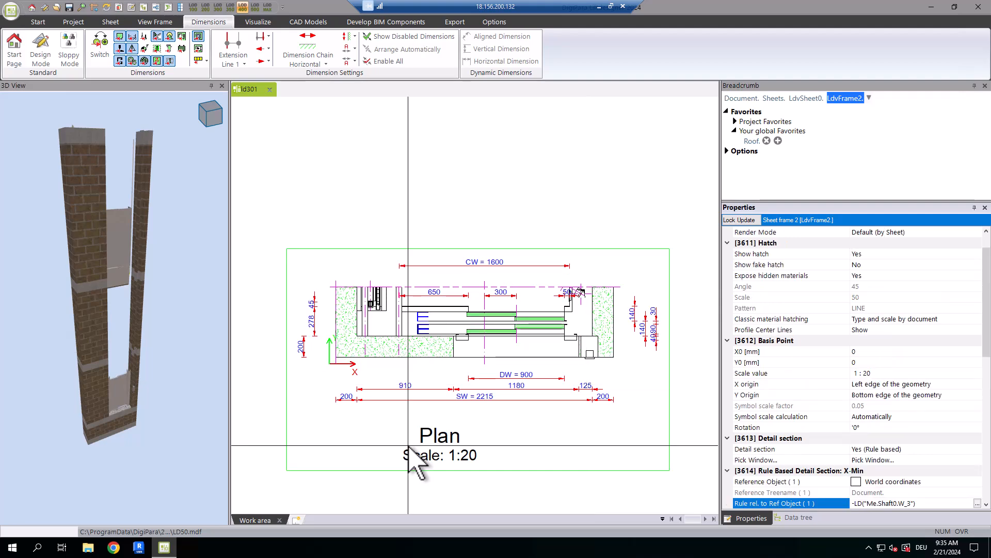
Examine the cropped plan's X-Min edge and look up the reference of the shaft wall dimension on the X-Max side.
middle_drag(346, 398, 322, 436)
click(321, 439)
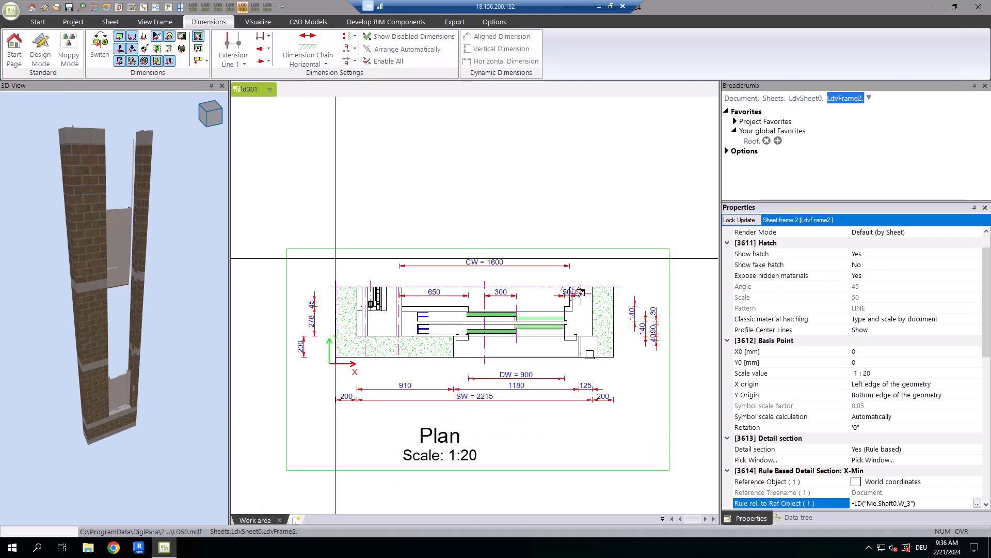
scroll(315, 278, up, 4)
scroll(340, 279, down, 4)
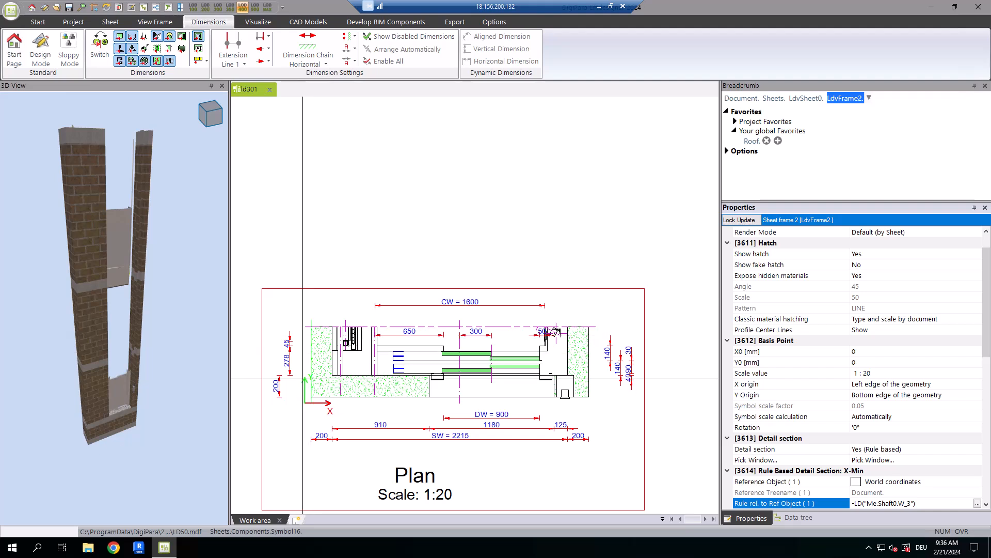
click(576, 435)
click(577, 436)
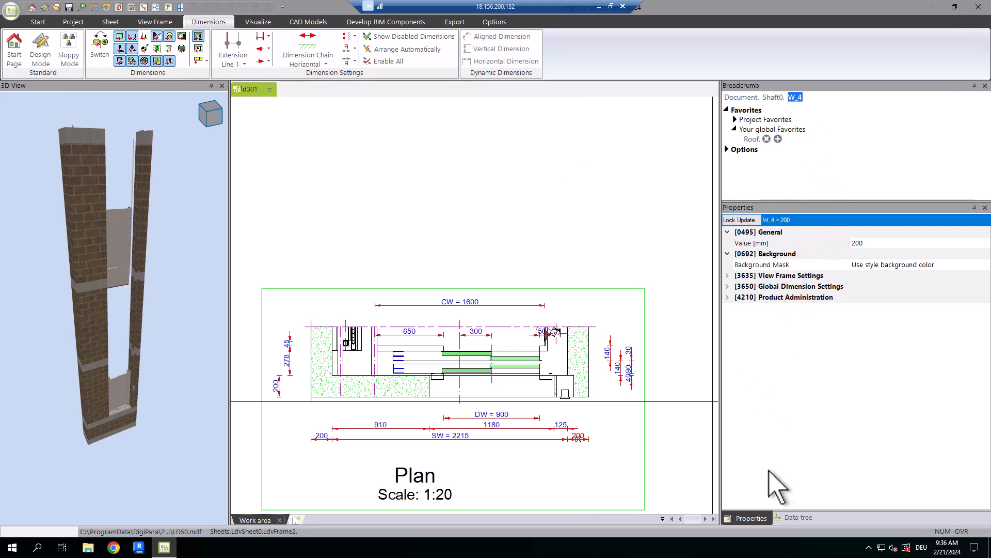
click(798, 518)
Replace the sheet frame's X-Max rule with the shaft width reference LD("Me.Shaft0.WIDTH").
scroll(800, 499, down, 1)
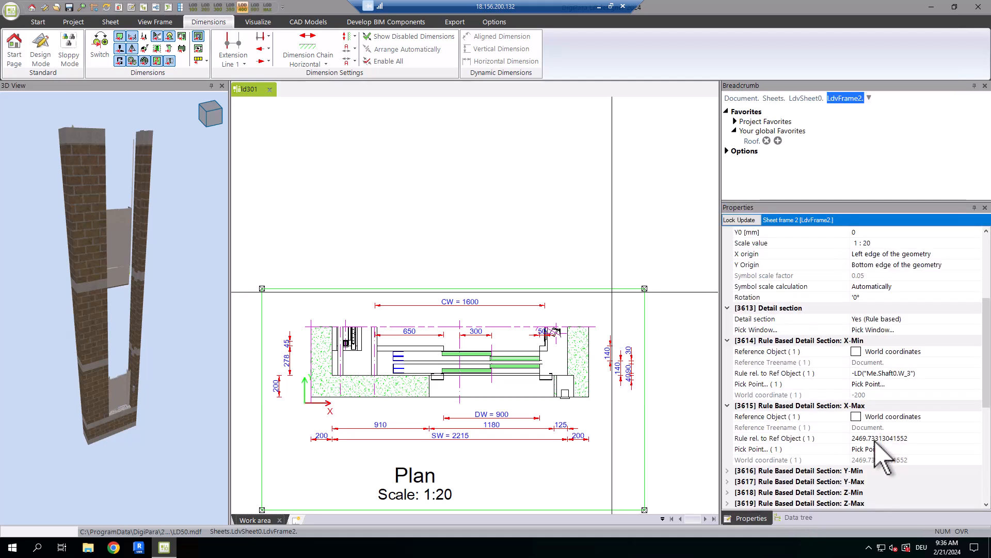
click(877, 438)
click(978, 439)
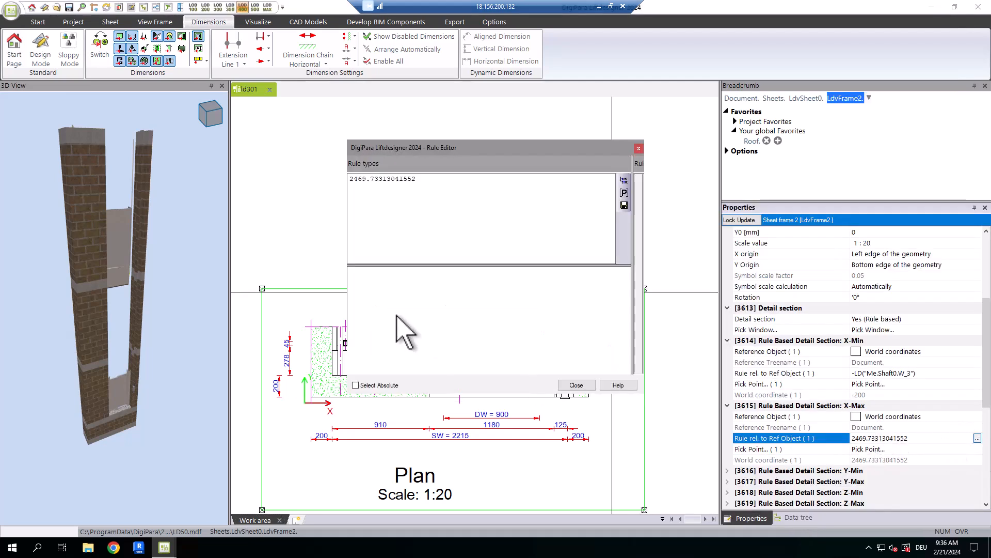
click(443, 199)
key(ctrl+a)
key(Delete)
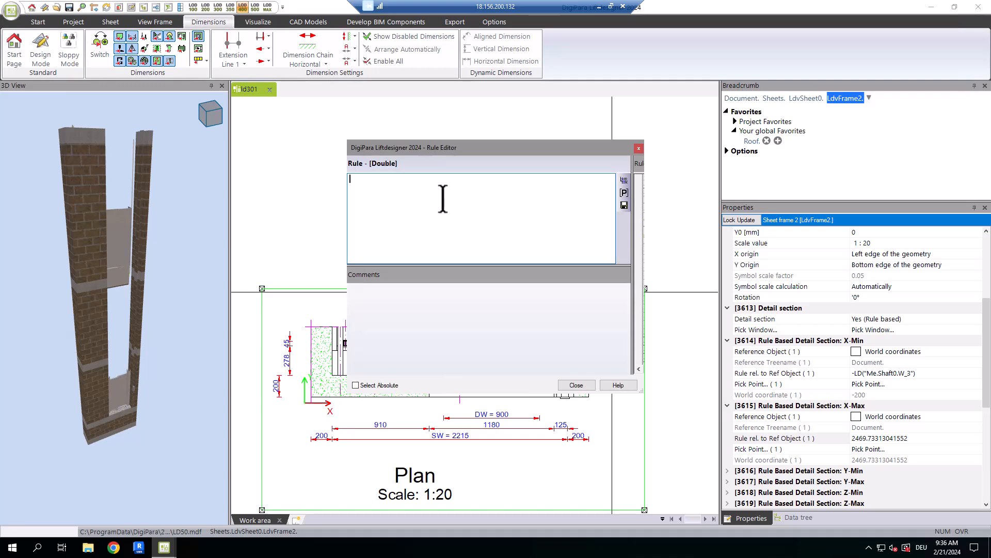
click(625, 180)
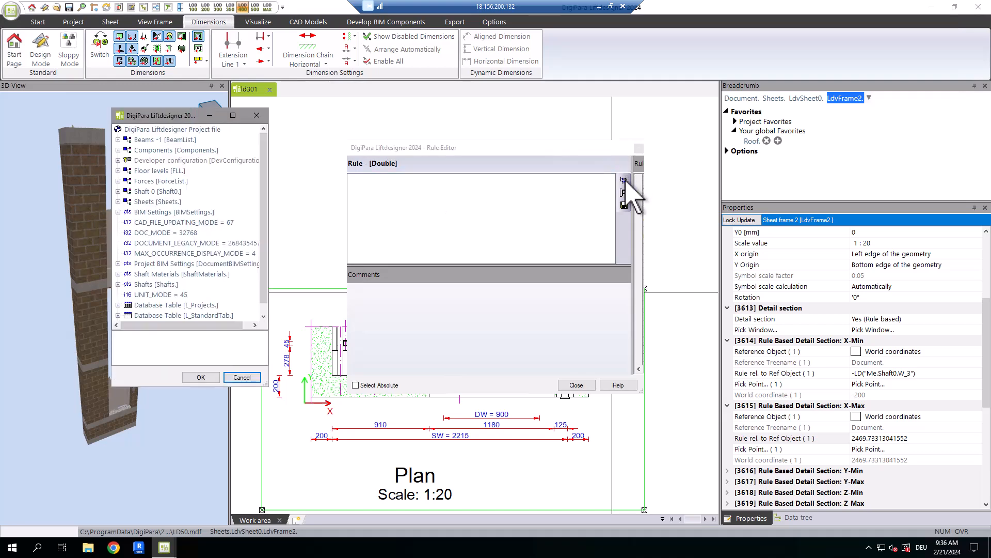
click(119, 191)
scroll(178, 220, down, 7)
scroll(191, 267, down, 3)
click(178, 304)
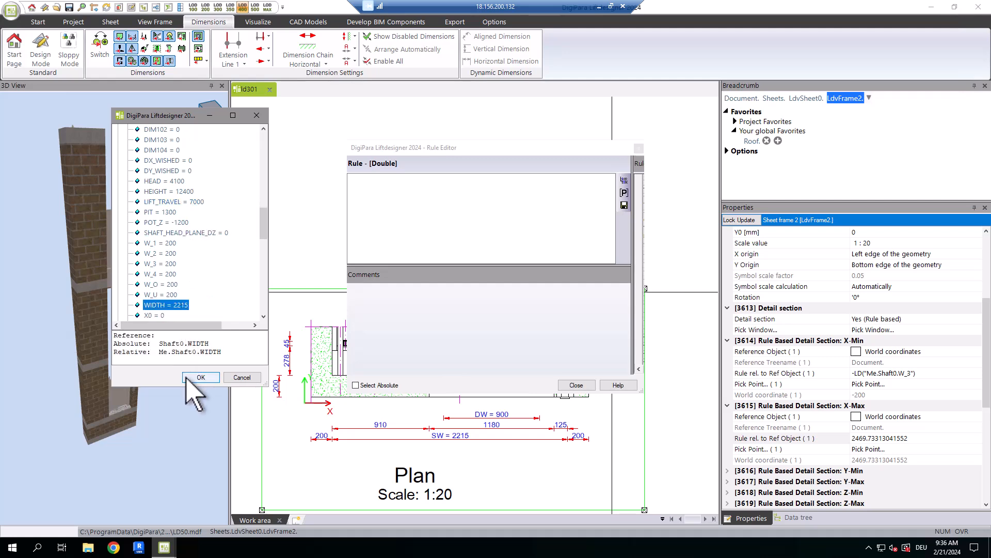
click(201, 377)
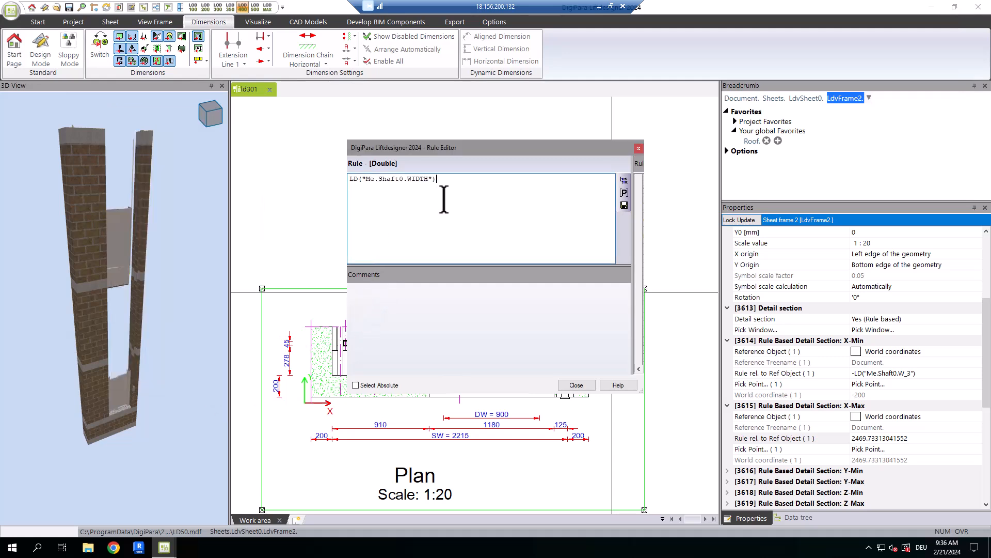
Append +LD("Me.Shaft0.W_4") to the X-Max rule and apply it to the detail section.
click(624, 180)
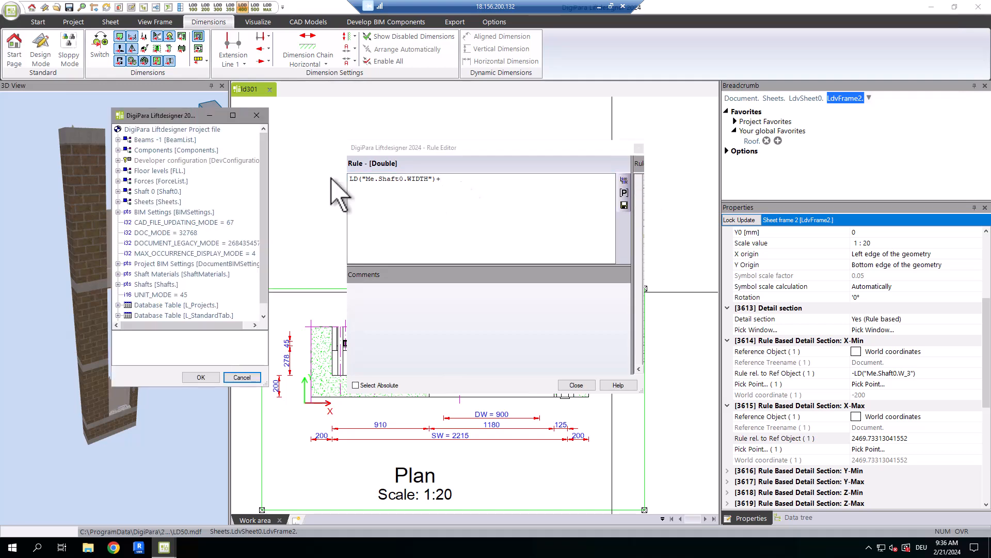
click(120, 191)
scroll(160, 168, down, 12)
click(201, 377)
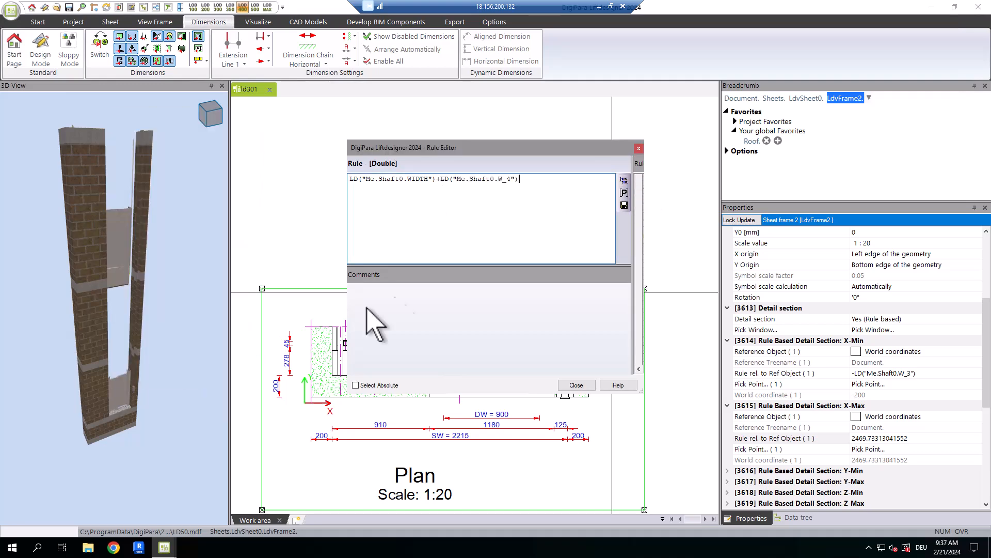
click(577, 385)
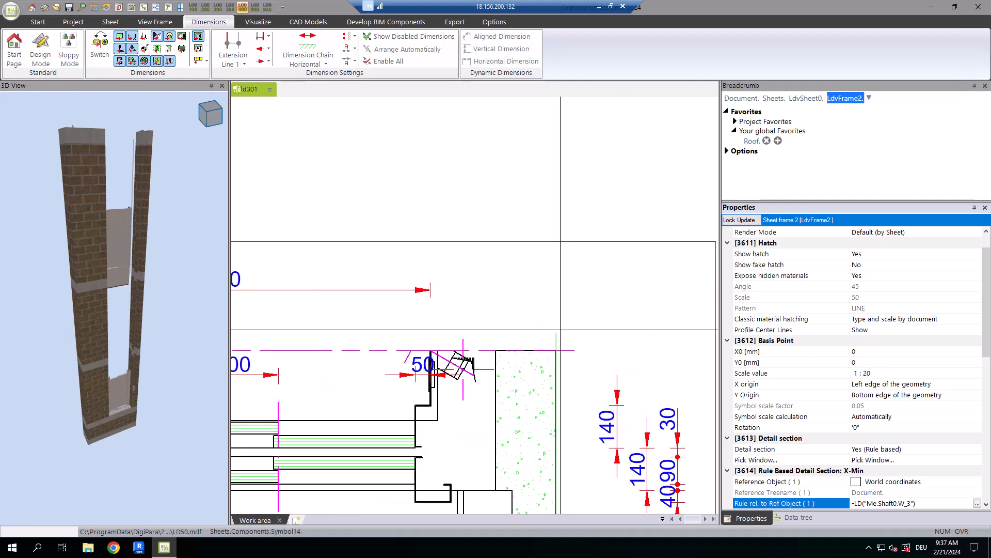
scroll(502, 438, up, 2)
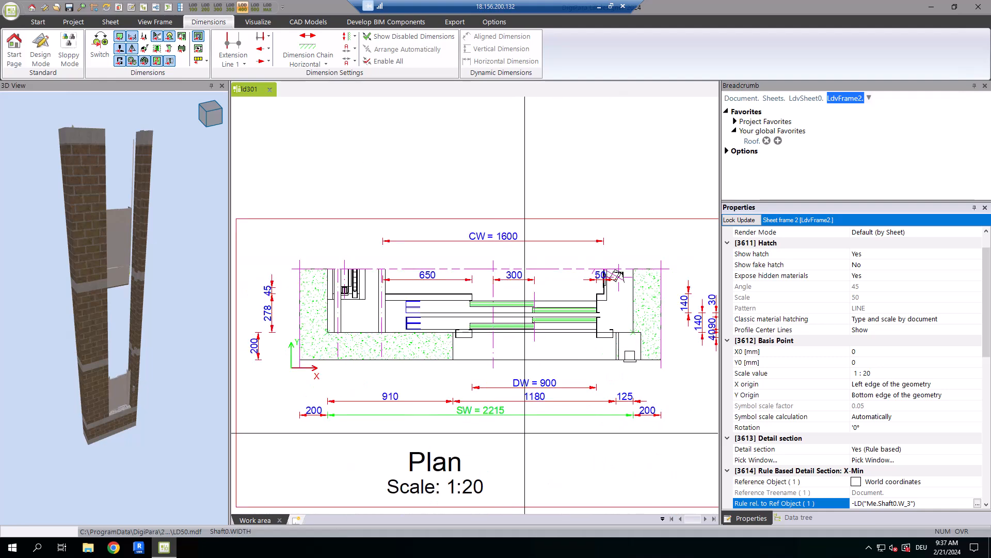
Set the car width dimension CW in the plan view to 1800 to test the rule-based detail section.
click(472, 239)
double_click(493, 239)
text(1800)
key(Return)
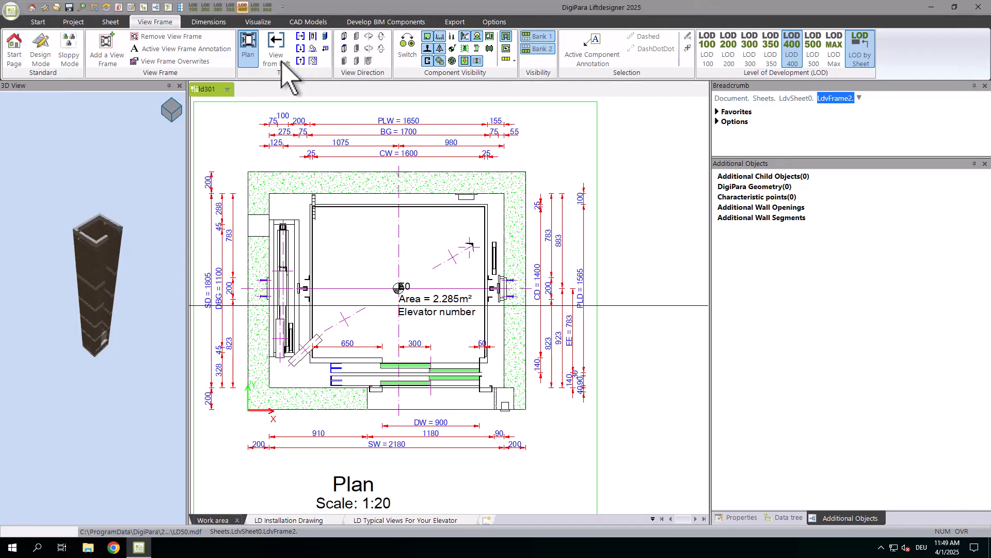
Switch the plan frame to the view from the left and add a 3D view frame beside it.
click(282, 61)
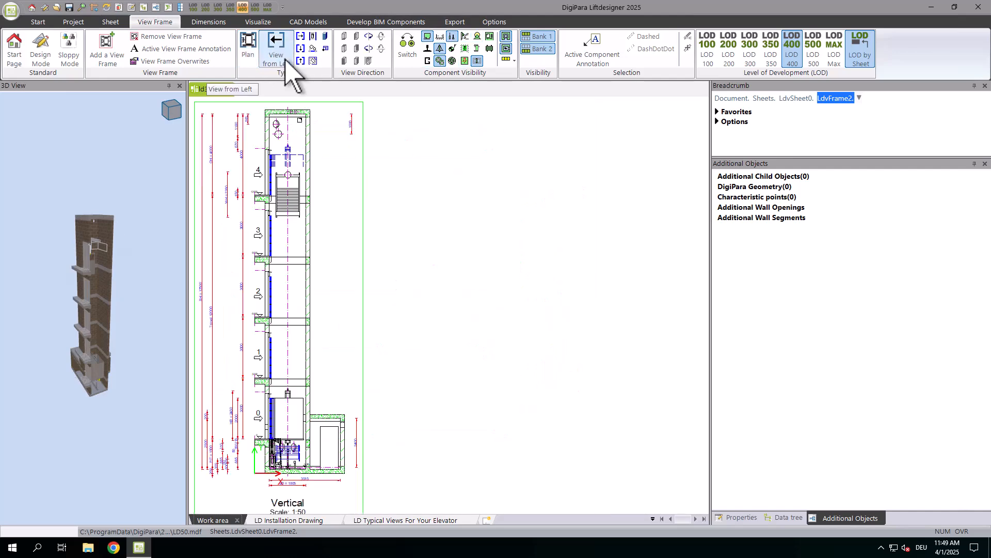
right_click(331, 166)
click(428, 171)
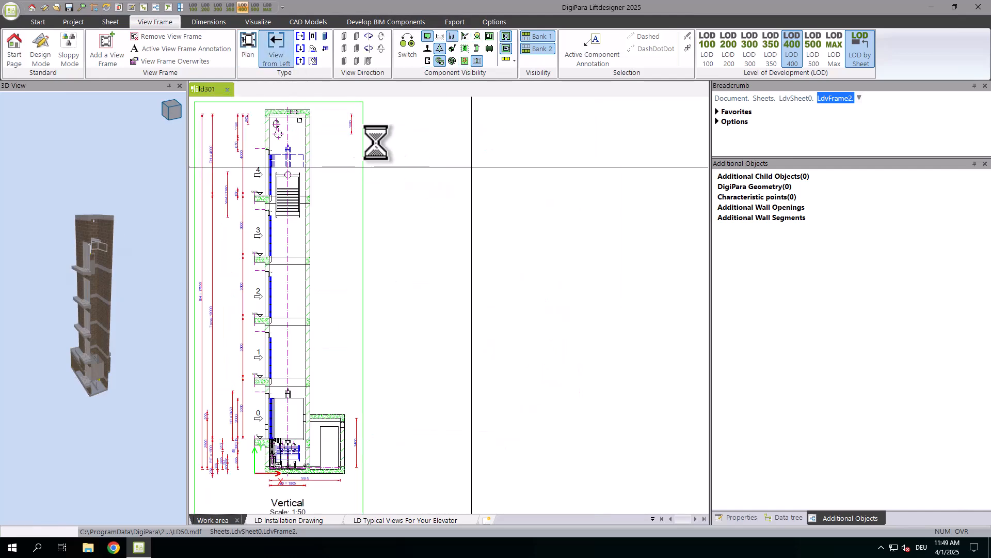
click(325, 35)
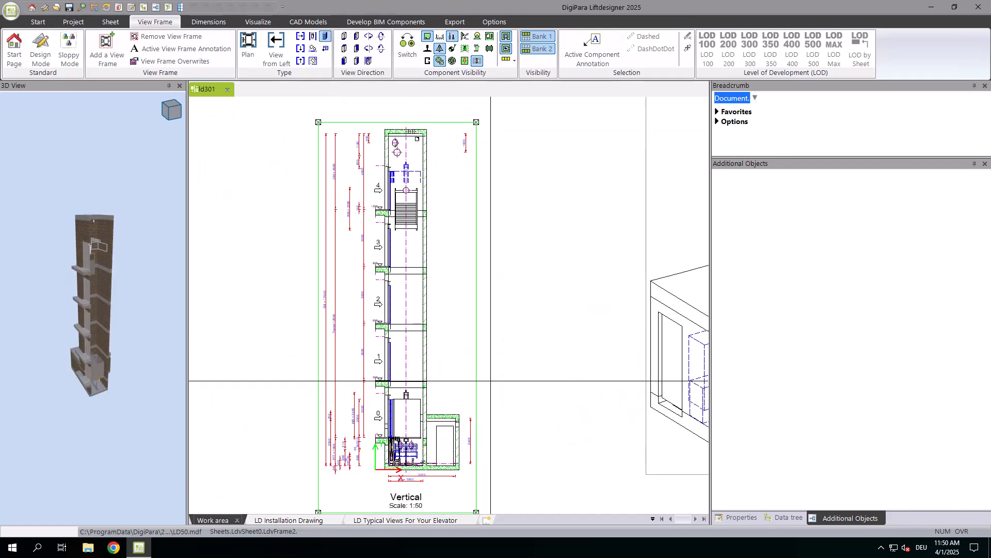
Set the vertical frame's detail section to Vertical Splits.
click(742, 517)
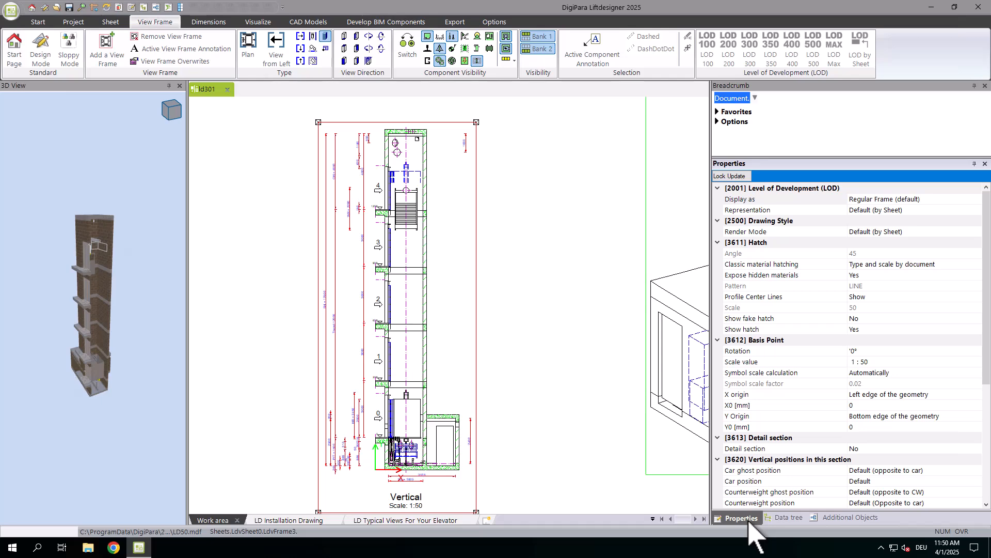
scroll(873, 457, down, 4)
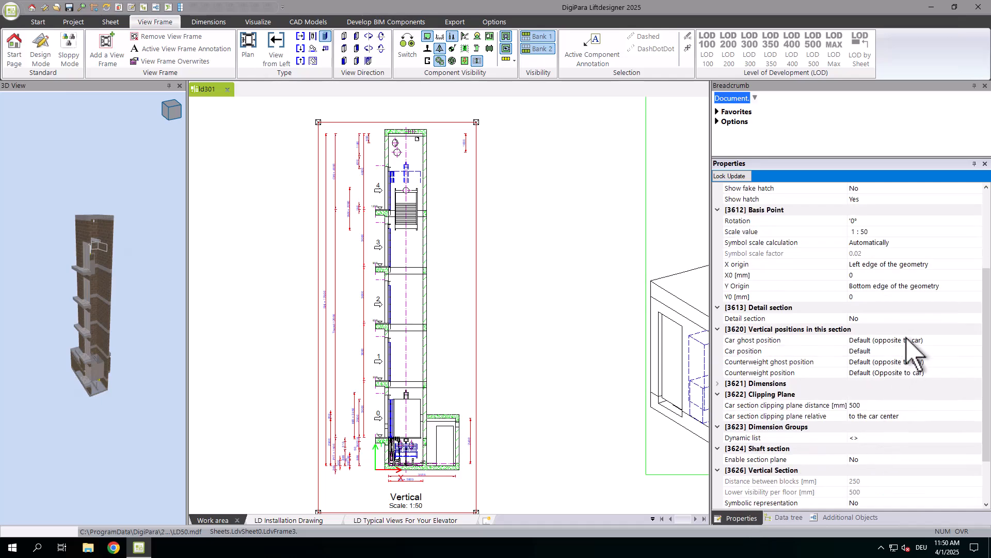
click(923, 318)
click(977, 318)
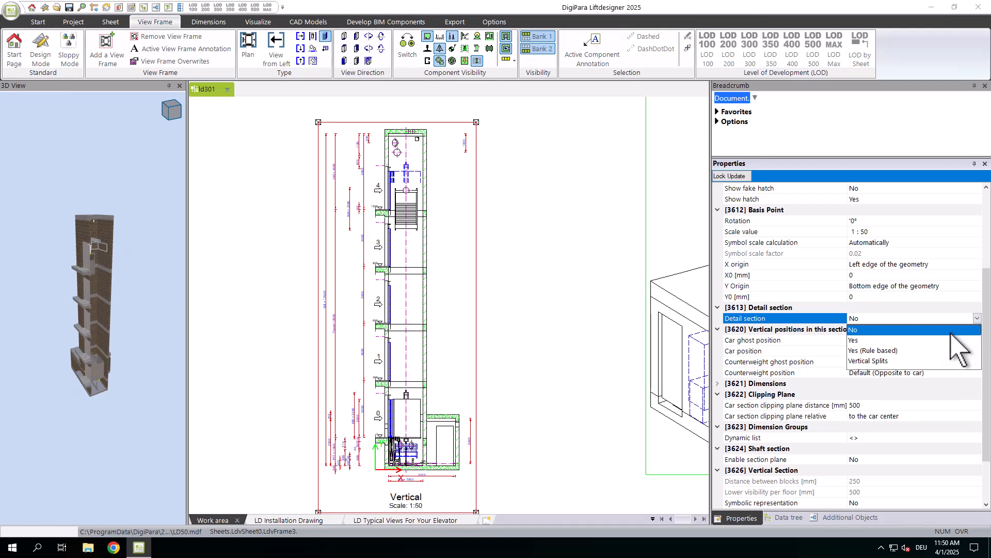
click(896, 362)
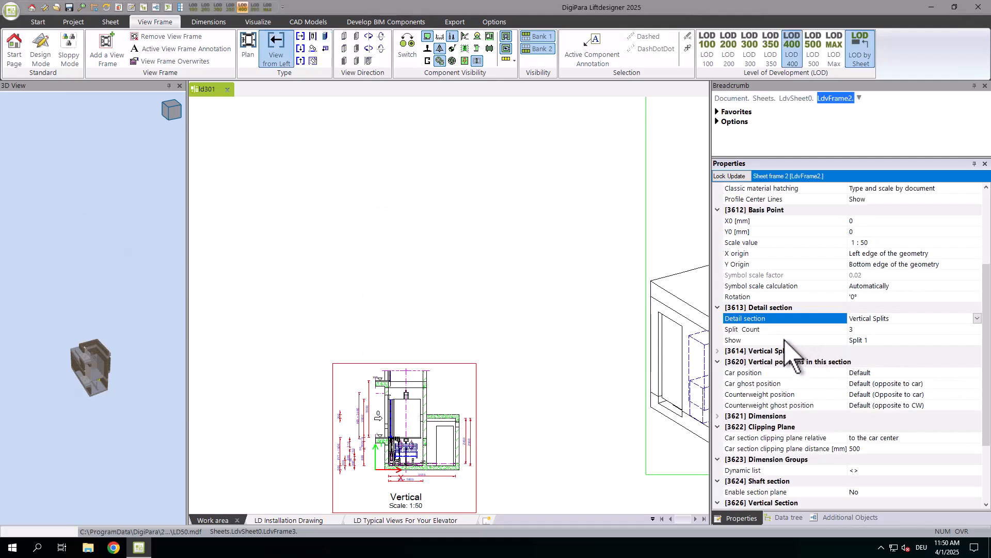
Try a split count of 2 for the vertical splits and set it back to 3.
click(718, 351)
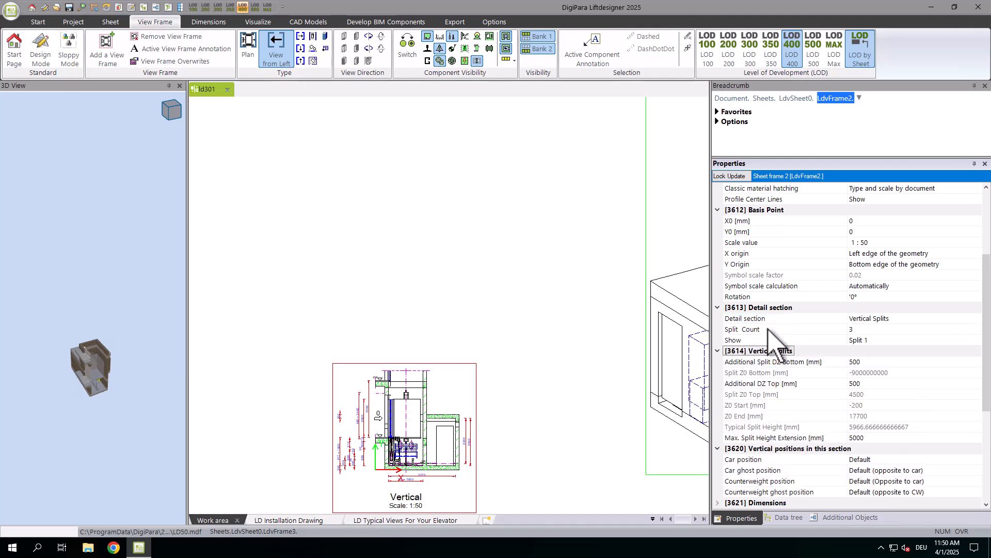
click(861, 329)
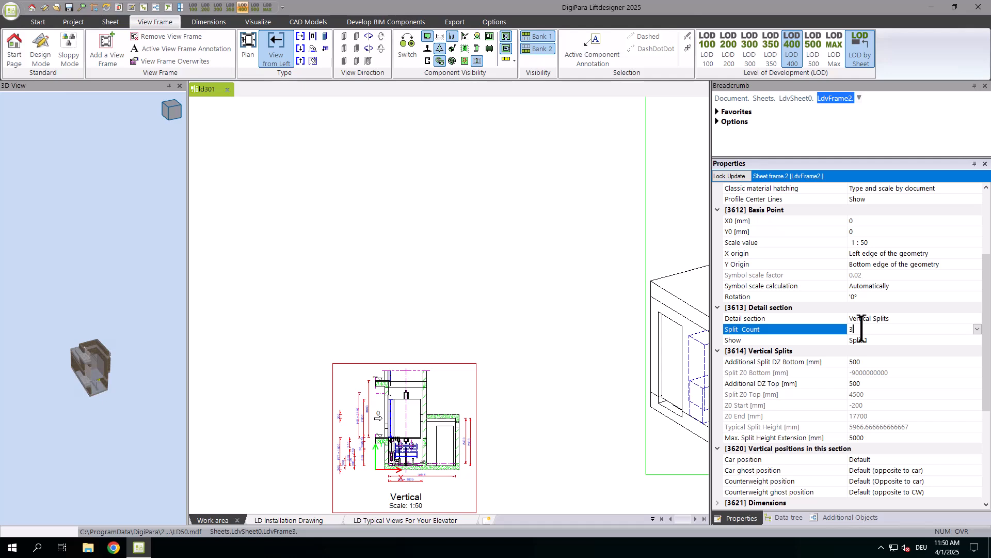
click(977, 329)
click(876, 365)
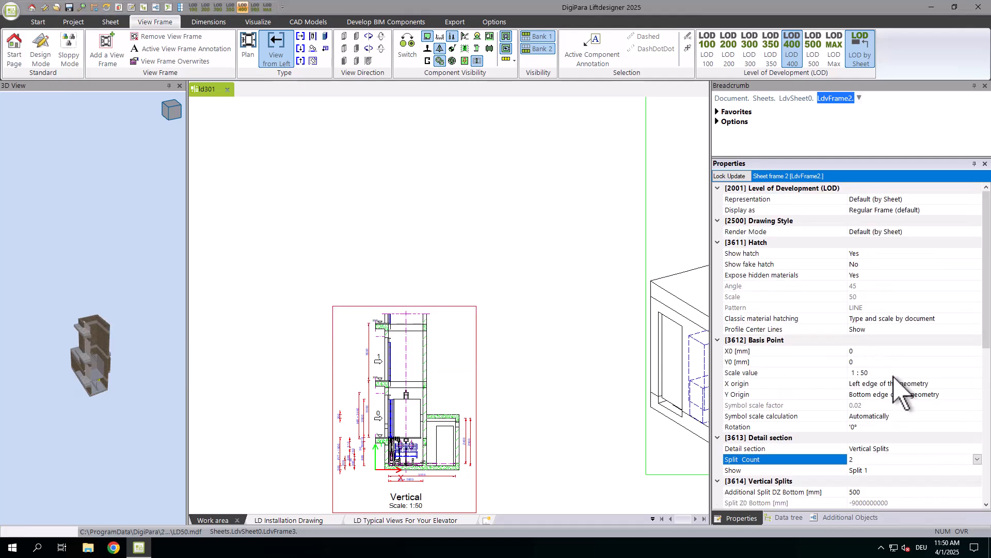
scroll(883, 364, down, 3)
click(977, 362)
click(863, 394)
Show Split 3 in the vertical frame.
scroll(868, 390, down, 2)
click(884, 406)
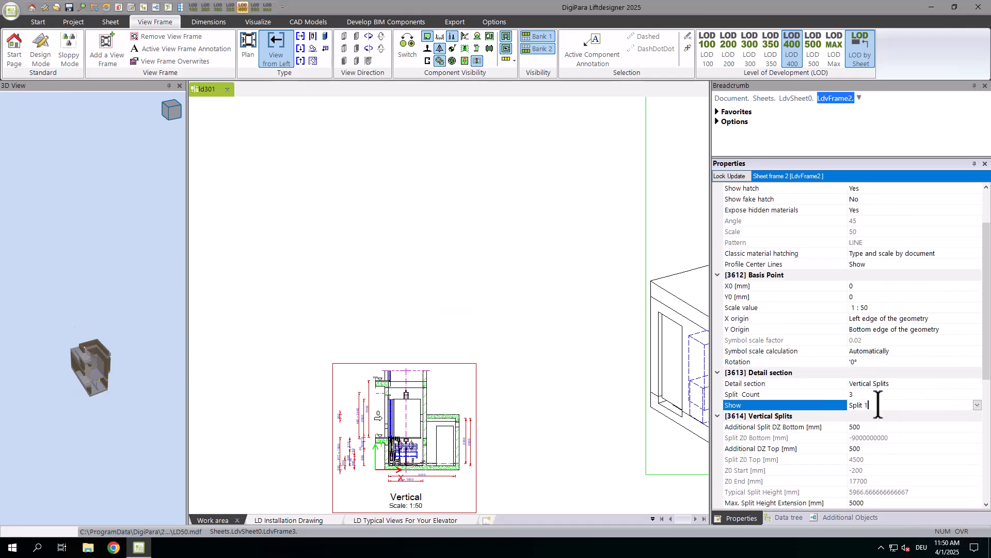
click(978, 405)
click(862, 271)
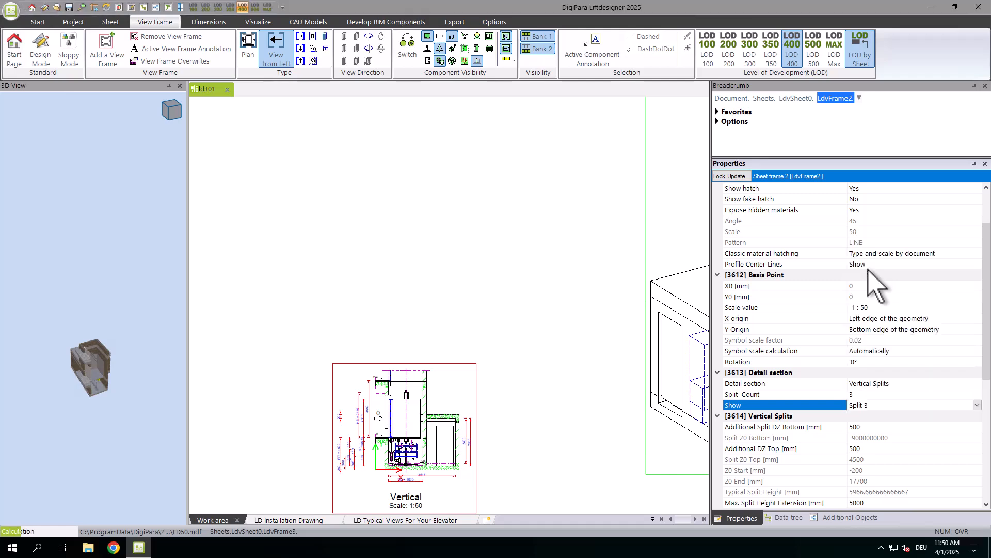
scroll(892, 345, down, 5)
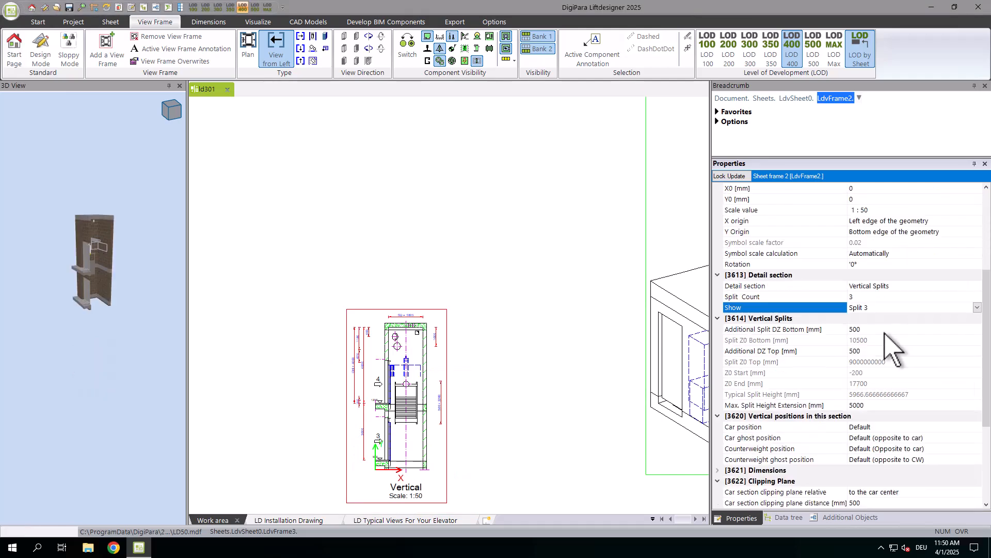
Change the split shown in the vertical frame to Split 2.
click(879, 329)
click(889, 308)
click(977, 308)
click(882, 332)
scroll(884, 345, down, 5)
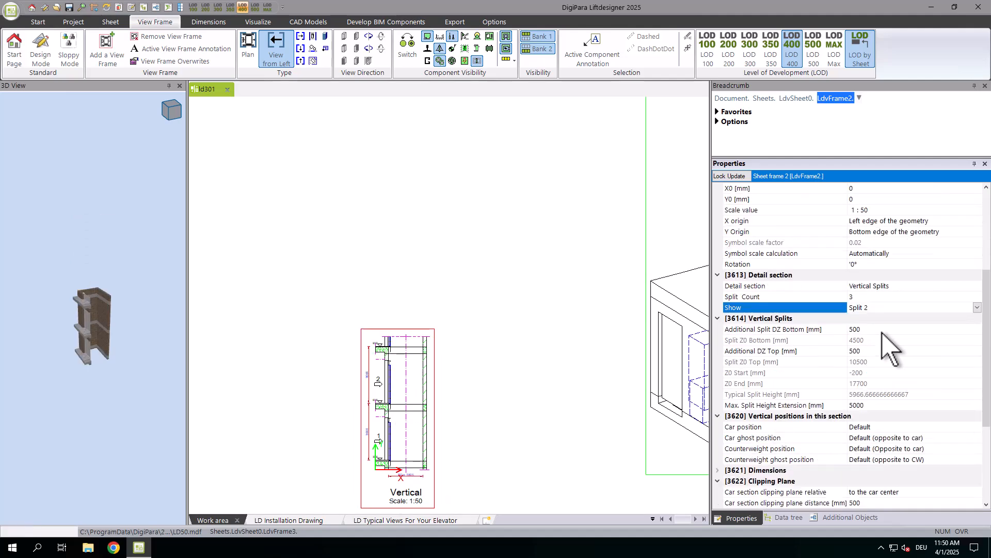
Set the additional split DZ bottom and the additional DZ top of the vertical splits to 1000 mm.
click(882, 329)
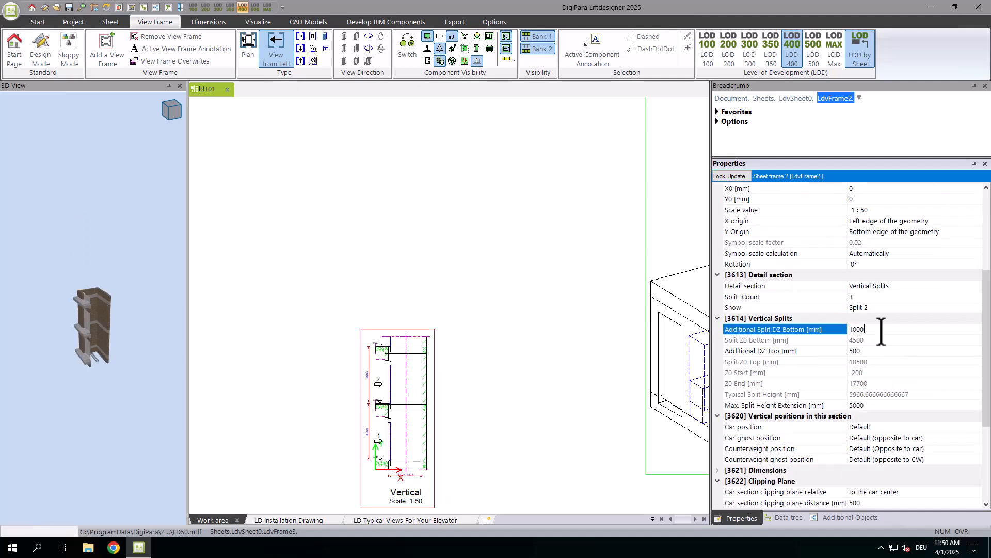
key(Return)
scroll(873, 367, down, 5)
click(866, 352)
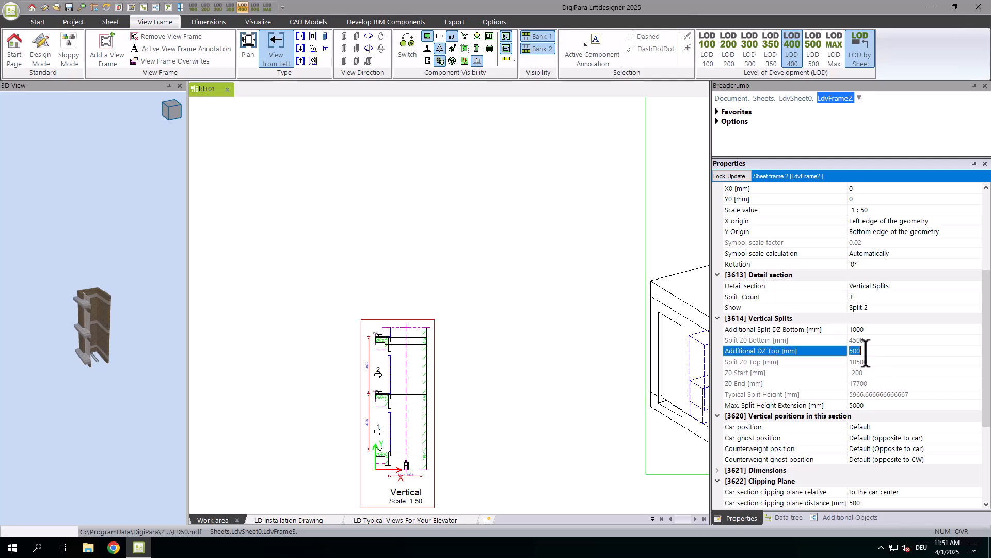
text(1000)
key(Return)
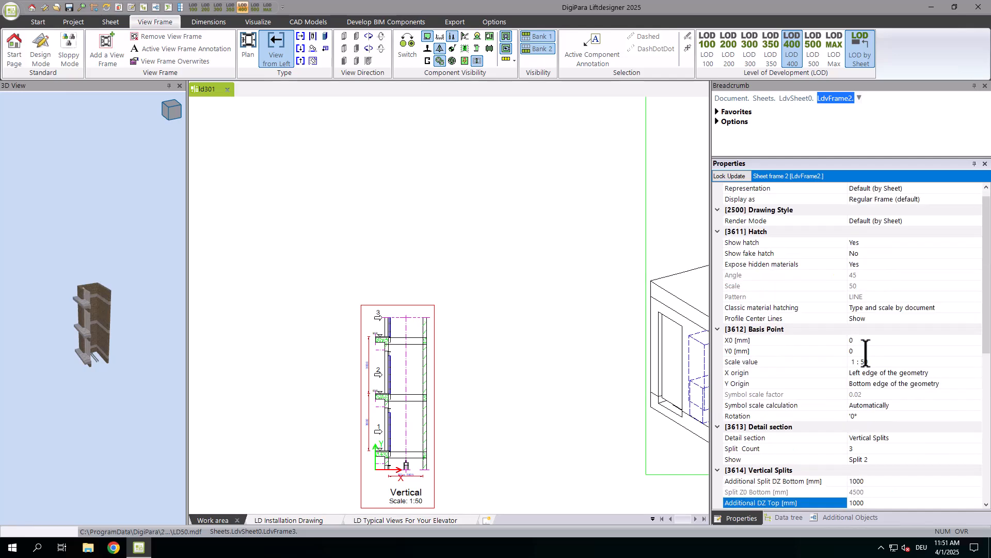
Show Split 1 in the vertical frame and paste two copies beside it for Split 2 and Split 3.
scroll(866, 357, down, 5)
click(872, 394)
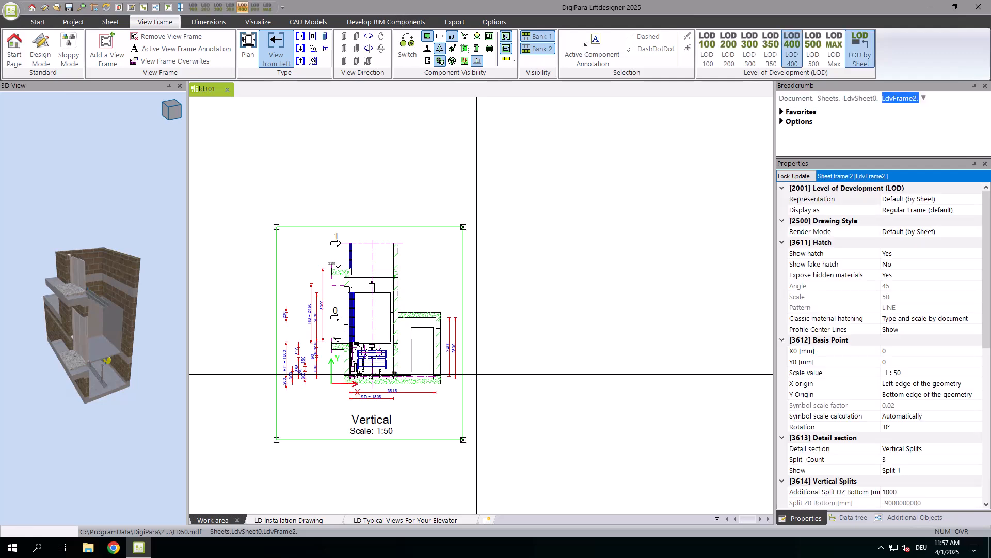
key(ctrl+v)
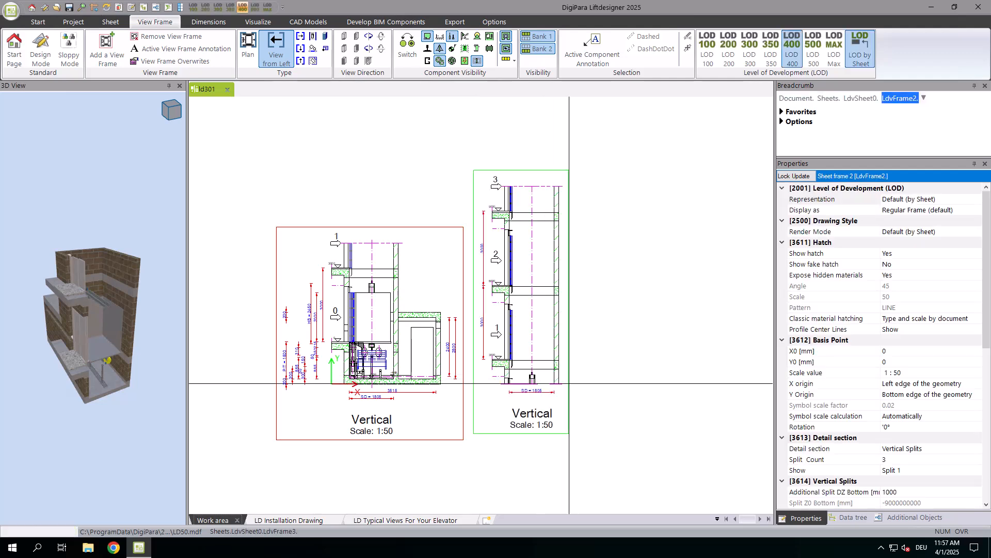
key(ctrl+v)
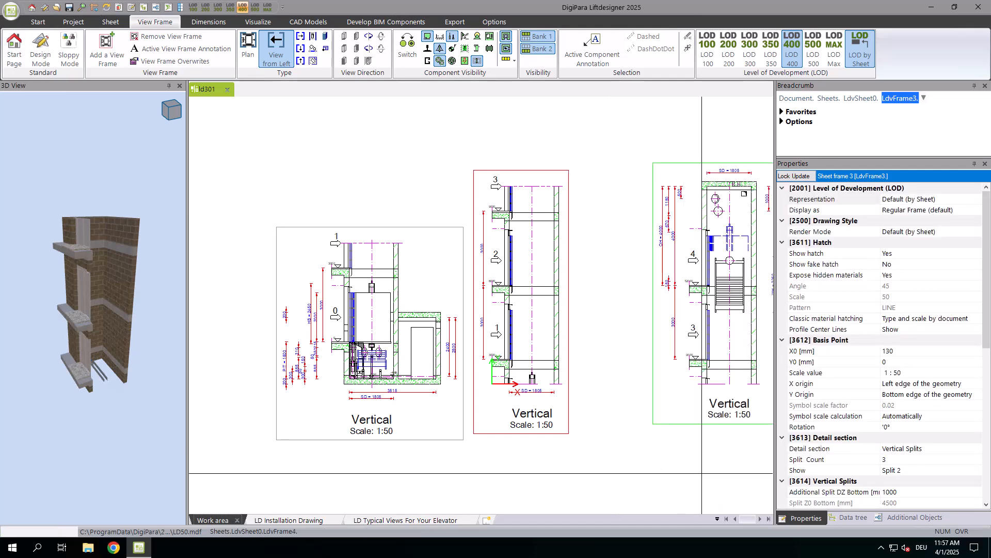
scroll(703, 454, down, 5)
scroll(703, 438, up, 1)
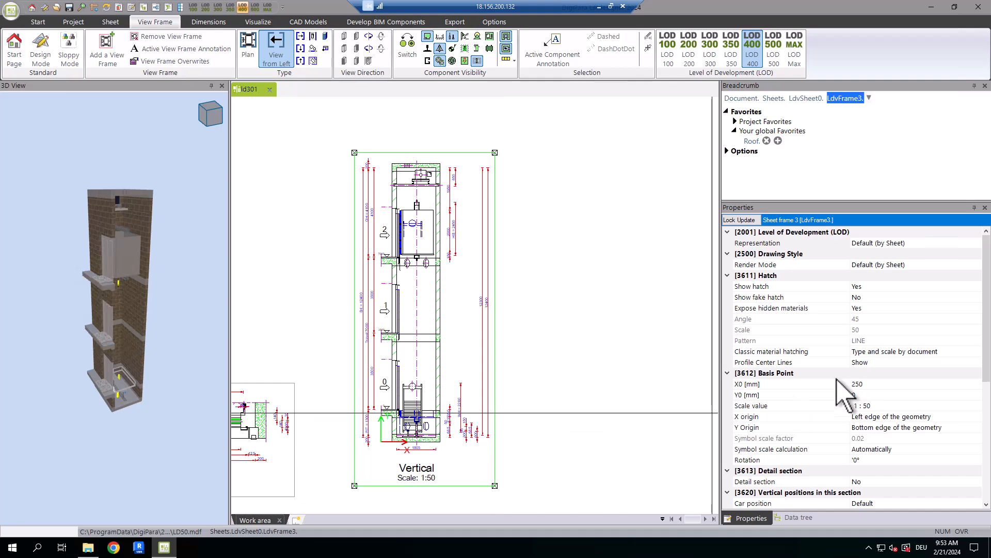
Enable the symbolic representation for the vertical section in the unsplit vertical frame.
scroll(812, 397, down, 5)
scroll(817, 408, down, 2)
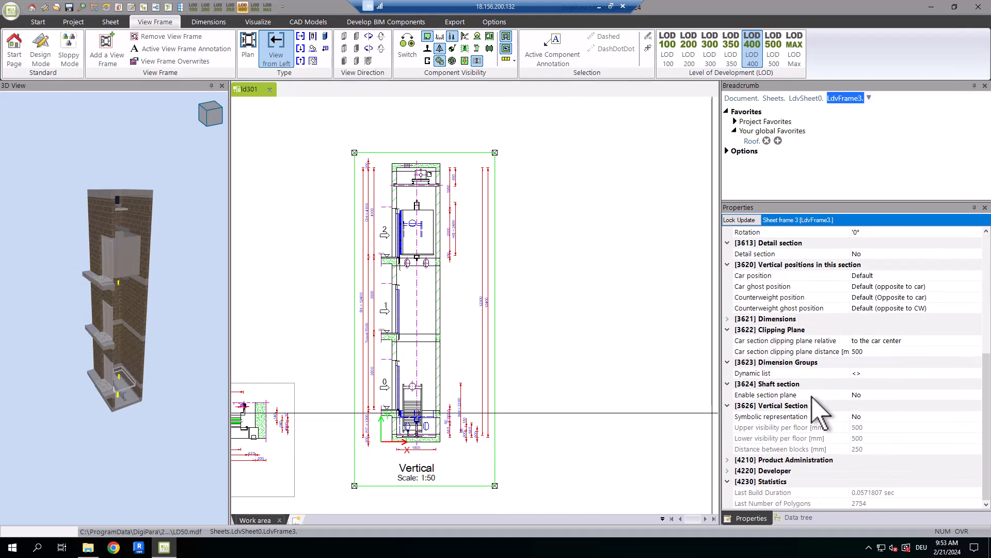
click(890, 416)
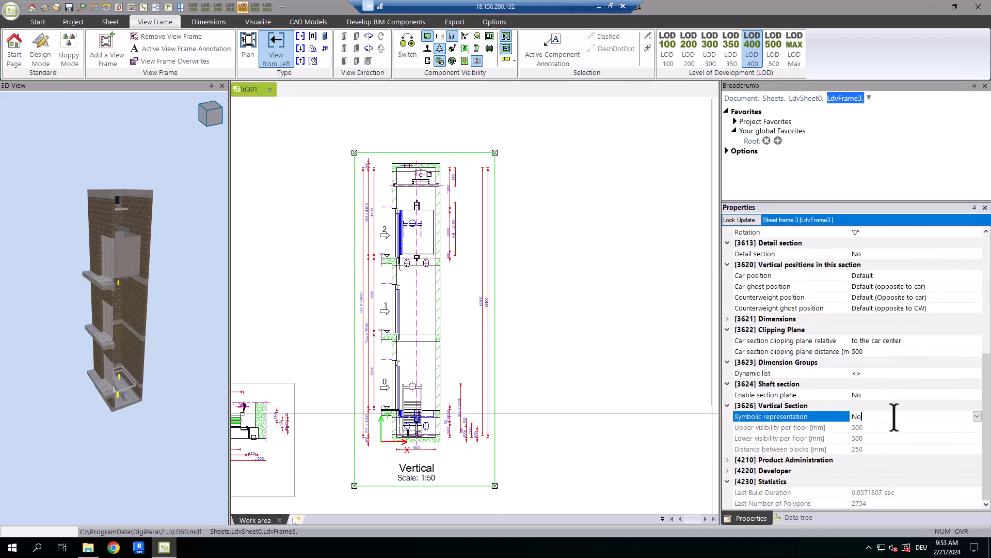
click(978, 416)
click(880, 438)
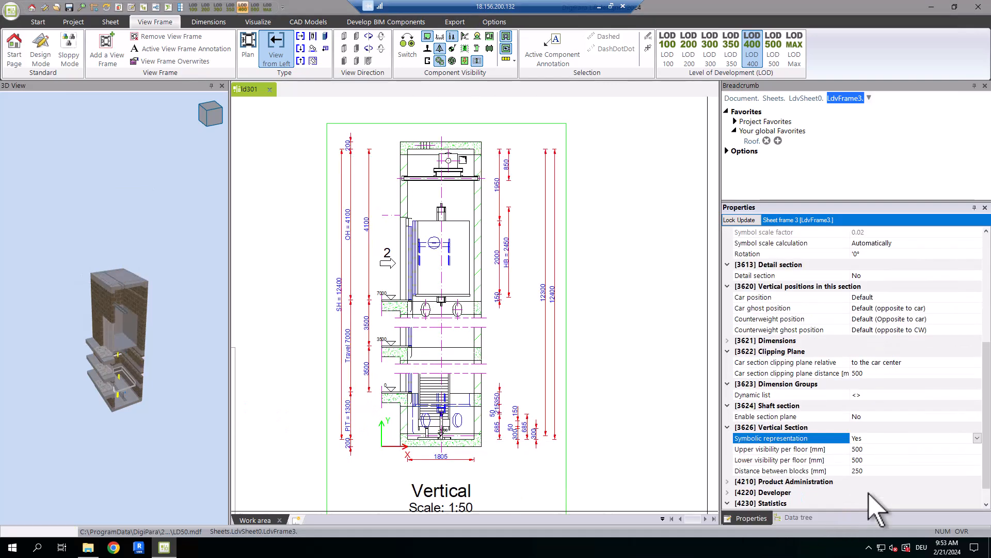
Set the vertical section's upper and lower visibility per floor to 1000 mm each.
click(878, 449)
key(BackSpace)
key(BackSpace)
key(BackSpace)
text(1000)
key(Return)
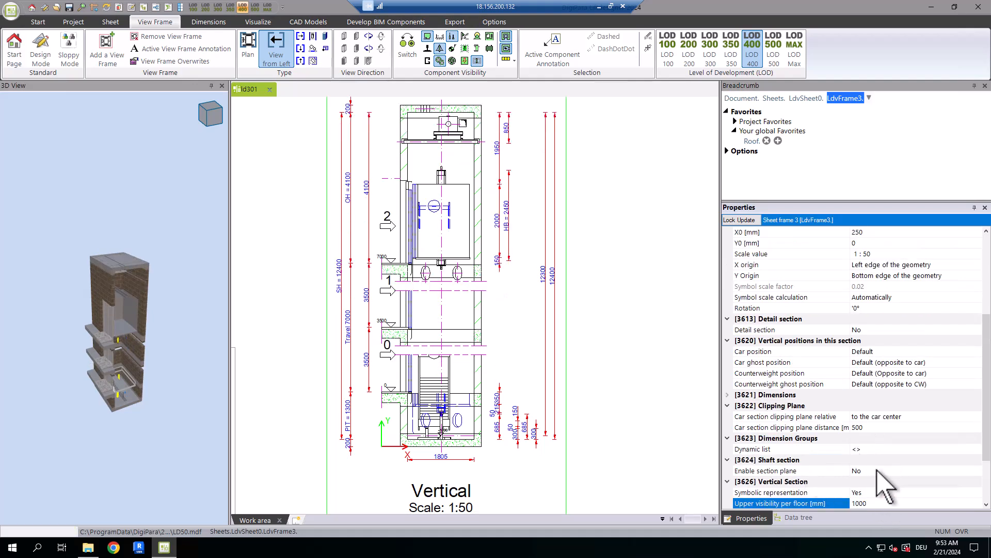
scroll(883, 485, down, 2)
click(875, 438)
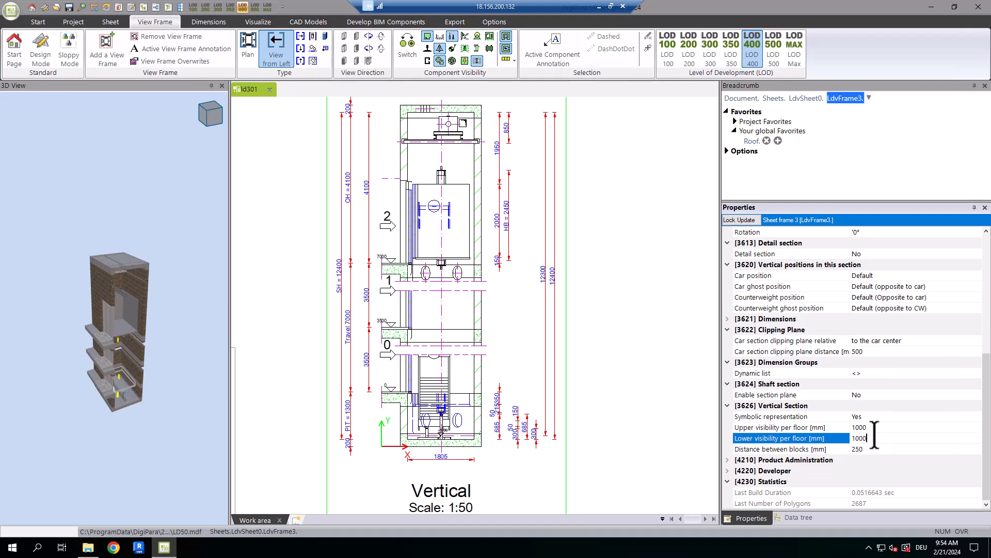
key(Return)
Set the distance between blocks in the symbolic vertical section to 500 mm.
click(878, 449)
double_click(877, 450)
text(50)
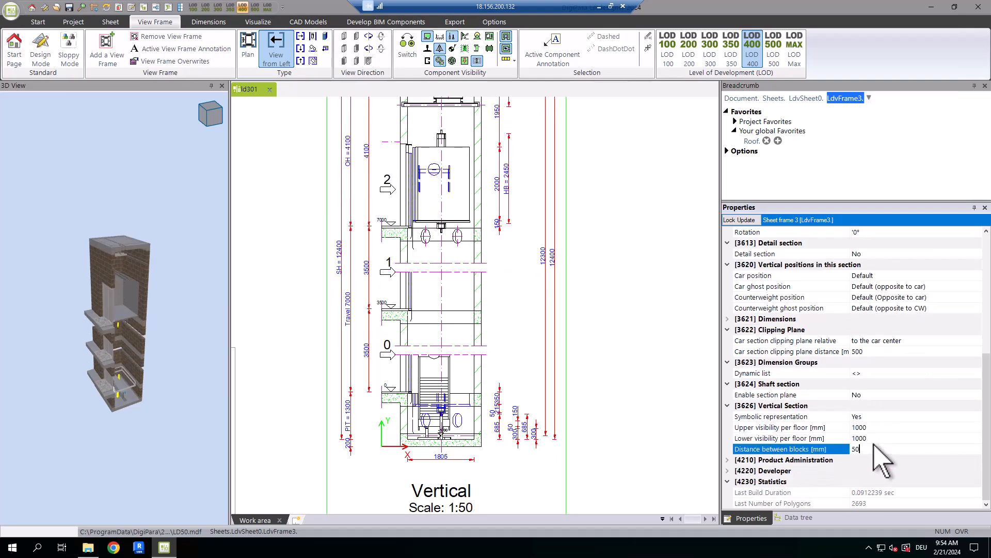
text(0)
key(Return)
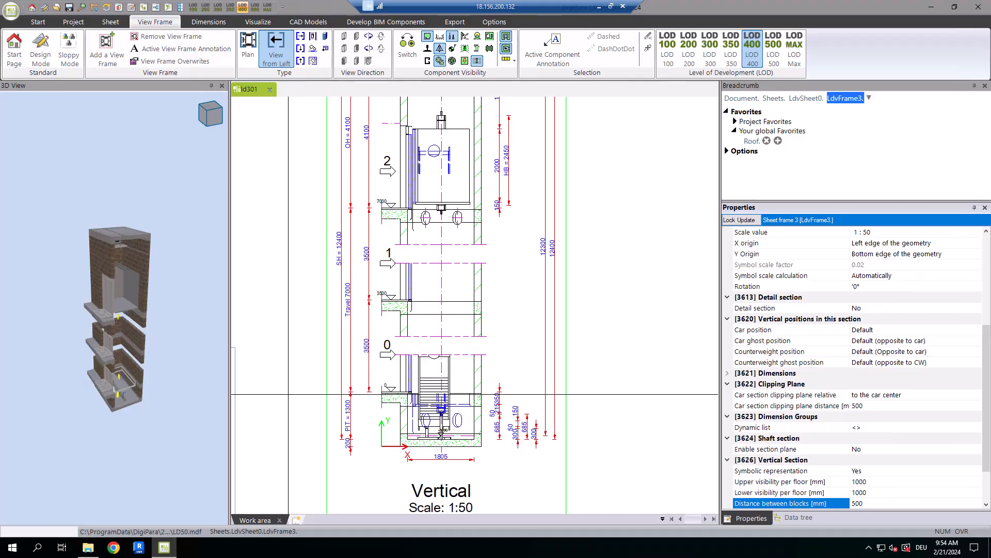